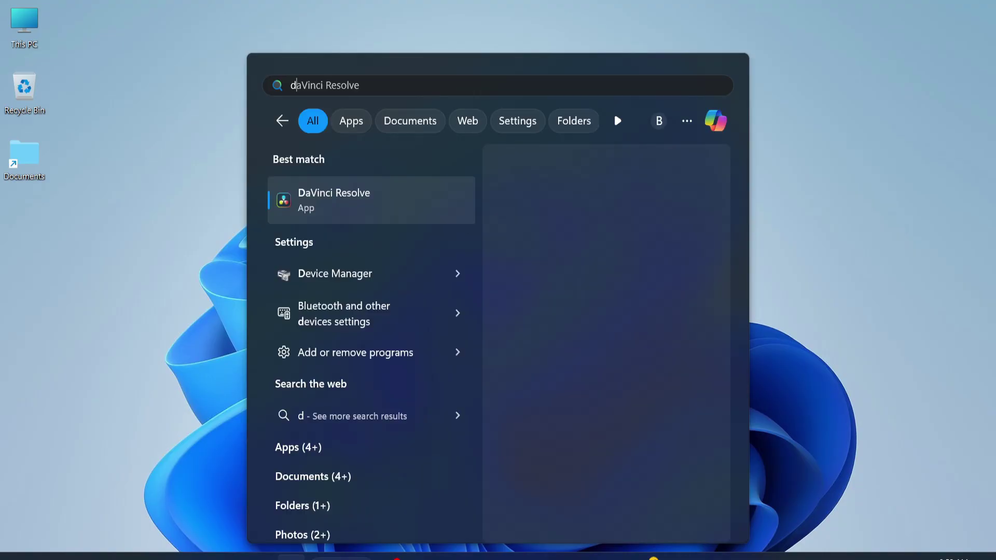
text(evice)
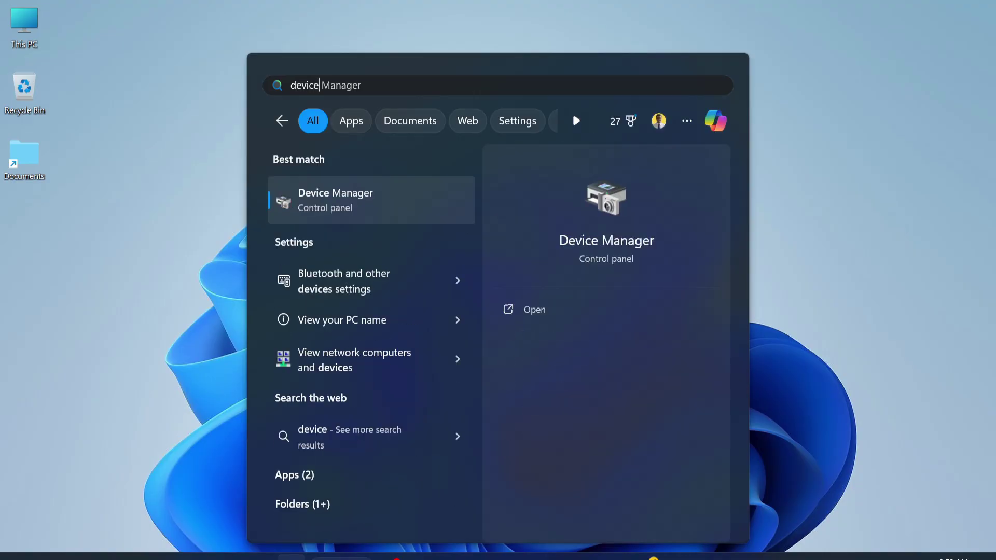
Step: Open Device Manager maximized, expand Network adapters, and bring up the Intel I219-V adapter's menu
click(552, 313)
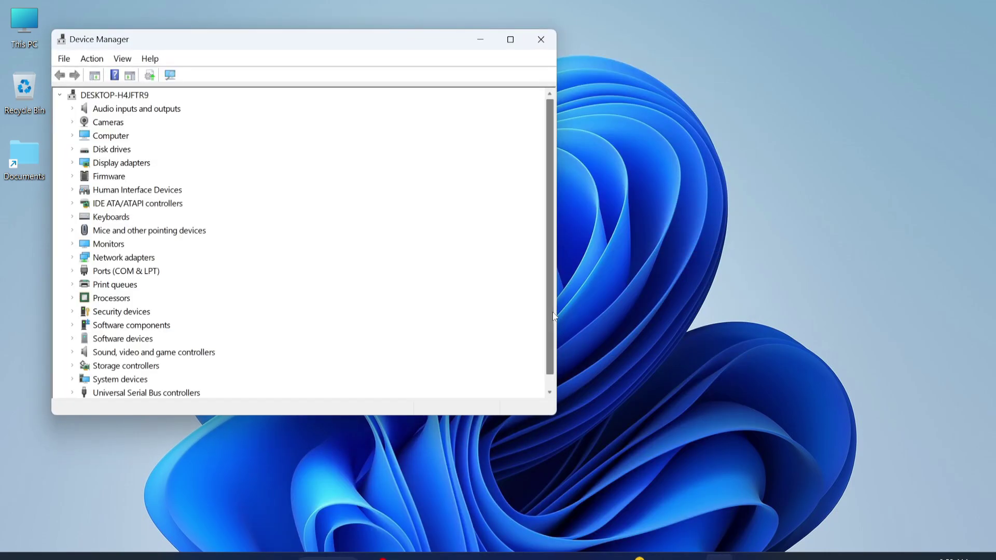
click(511, 39)
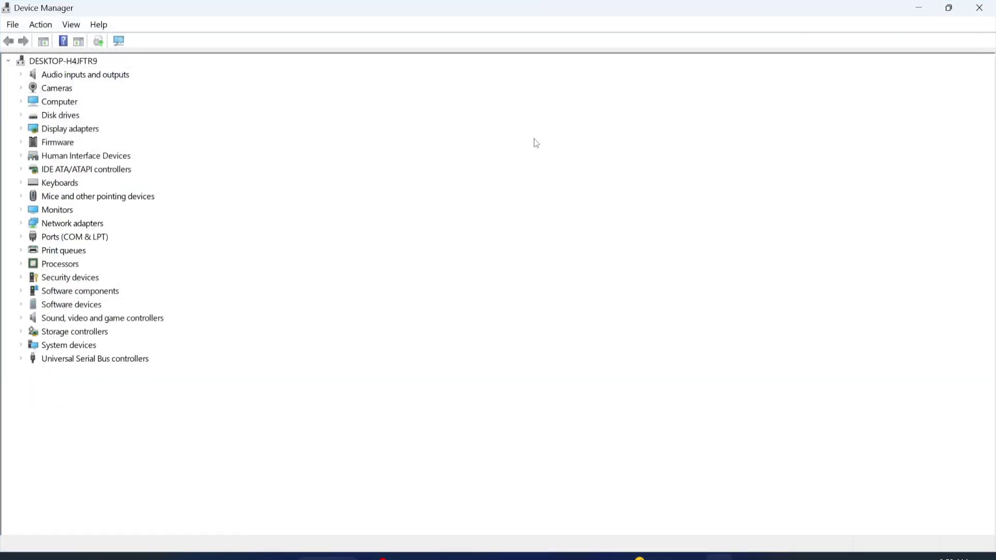
click(23, 223)
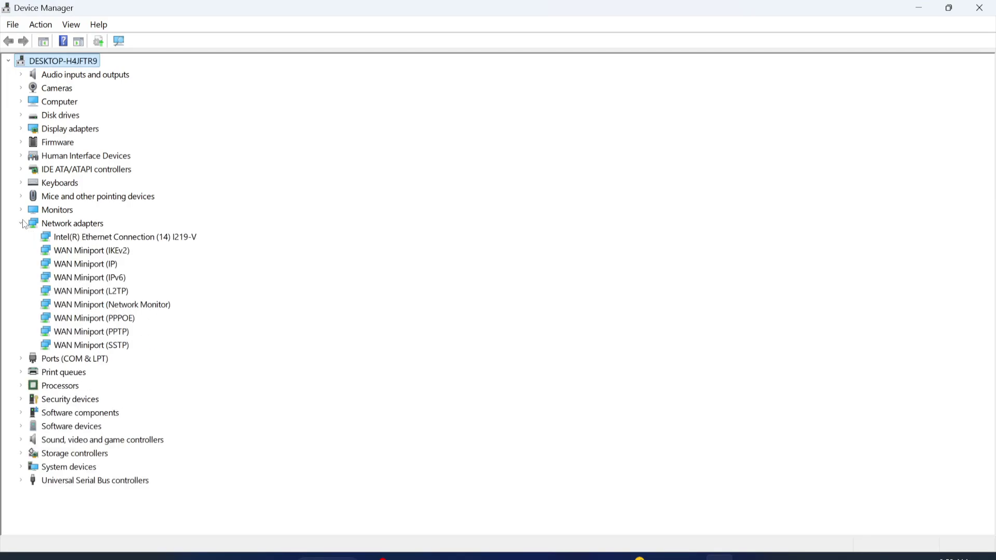
click(72, 223)
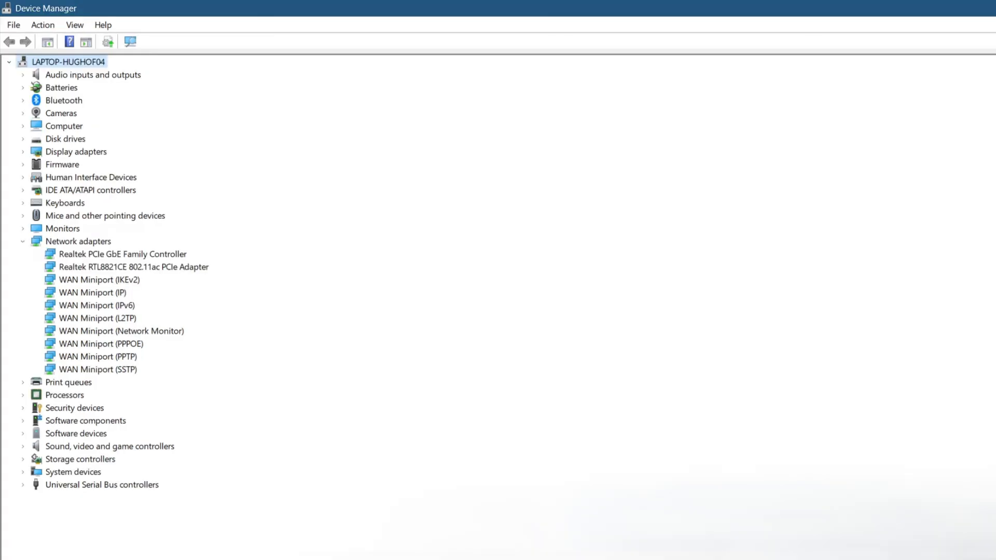
right_click(70, 235)
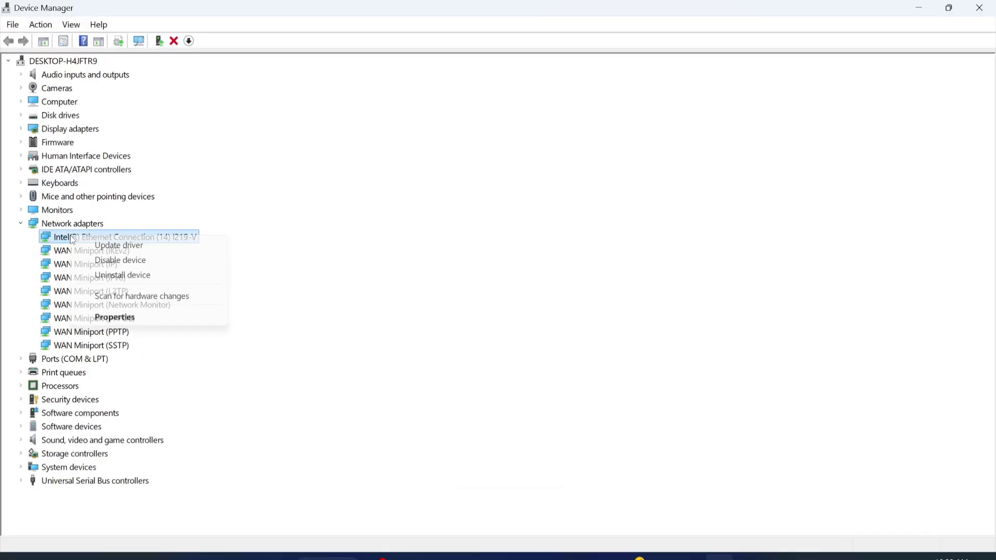
Step: Set the Intel adapter's Advanced Speed & Duplex value to Auto Negotiation and confirm with OK
click(144, 319)
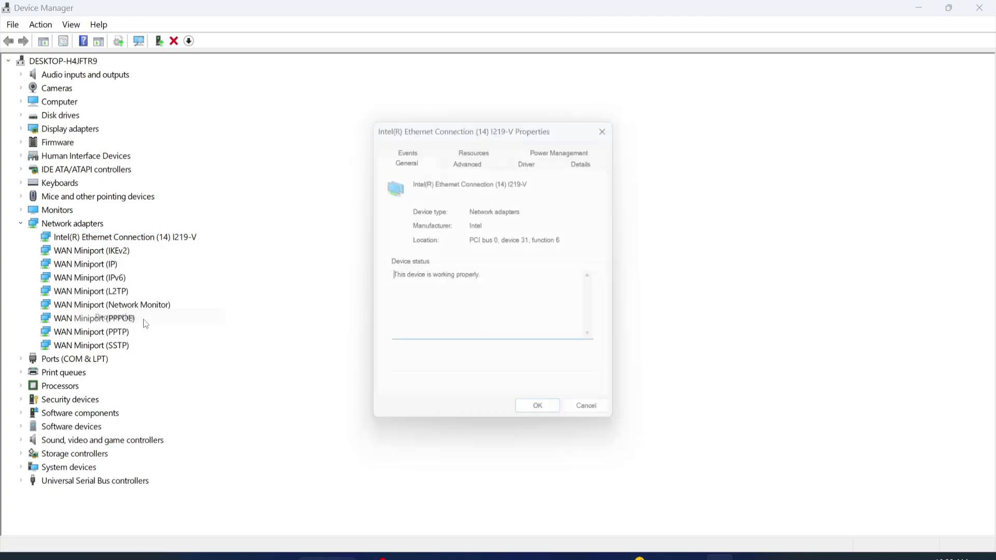
click(475, 161)
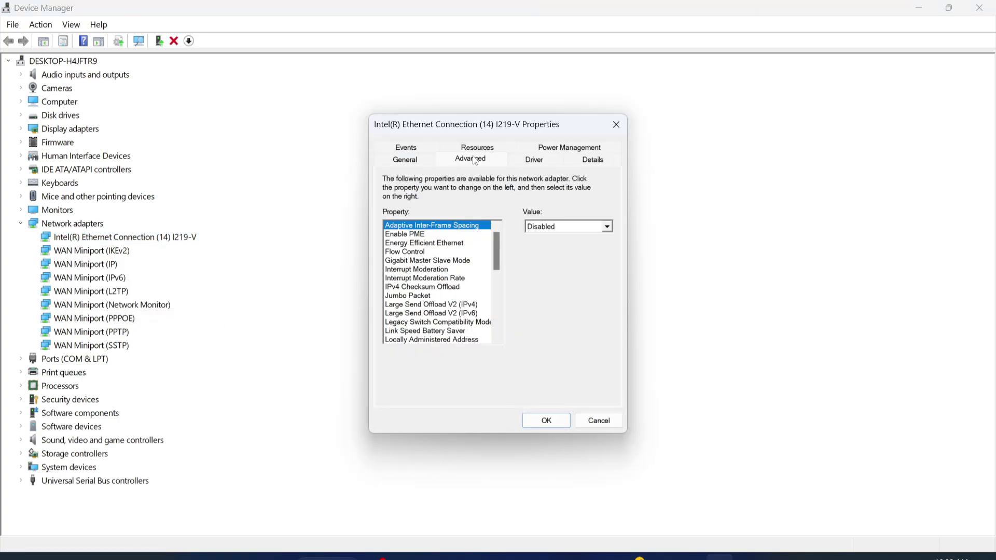
drag(497, 260, 506, 327)
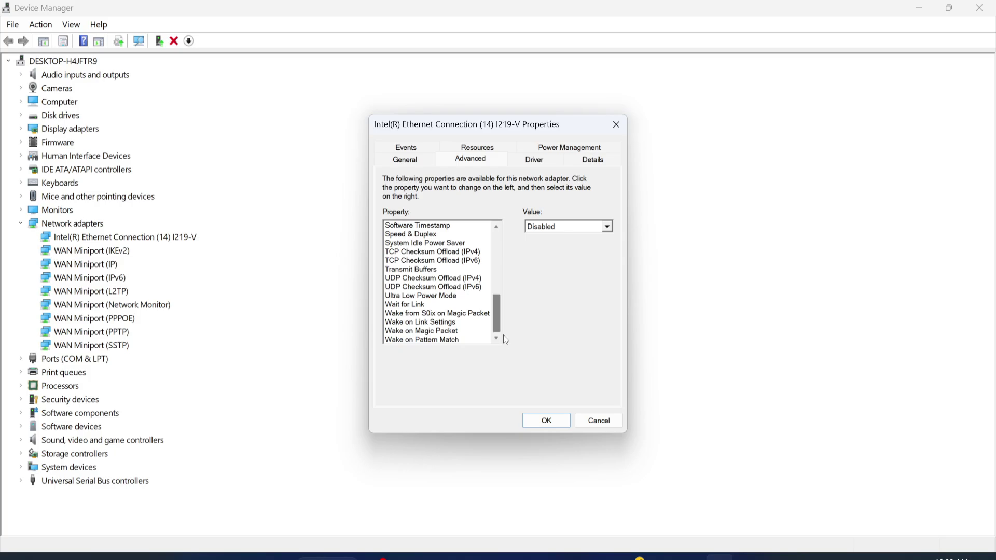
click(416, 235)
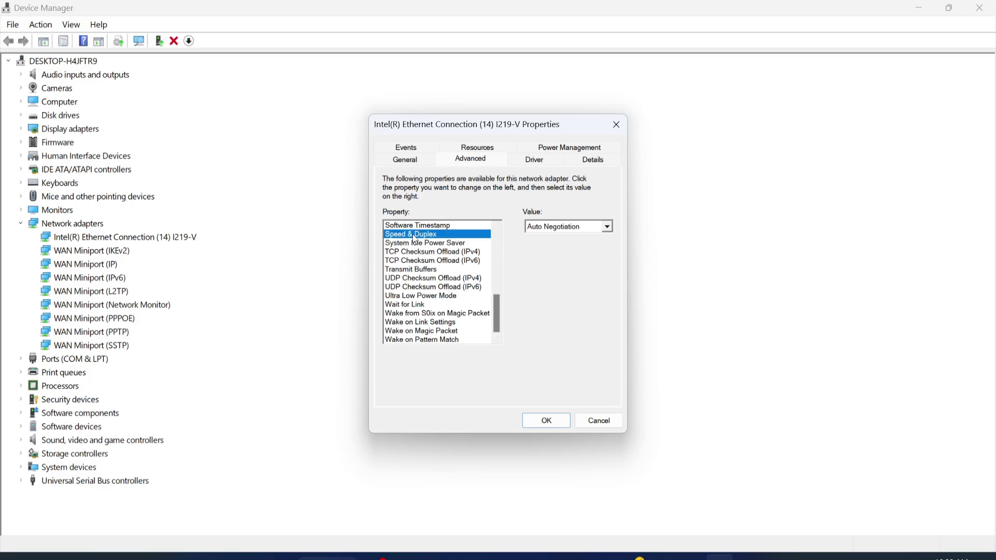
click(549, 226)
click(560, 283)
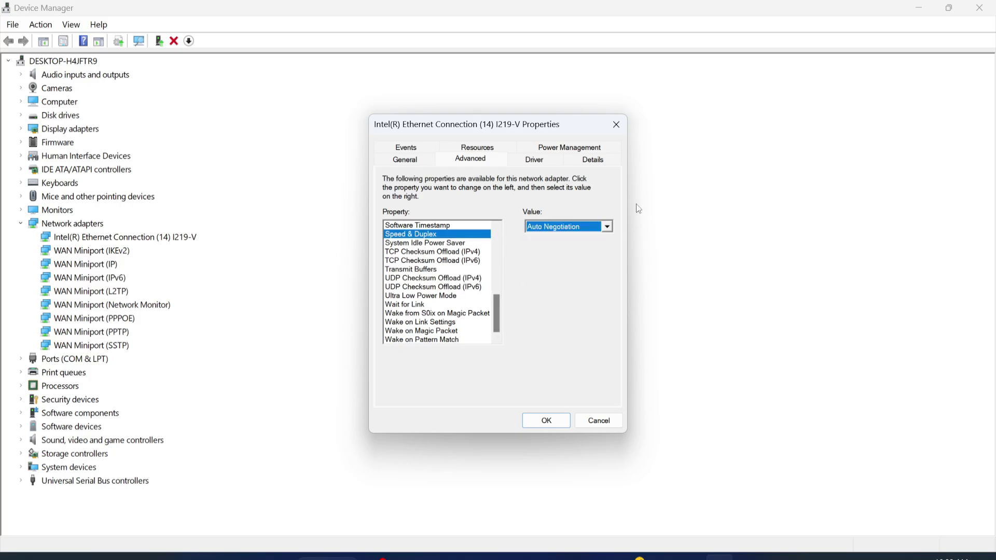
click(547, 421)
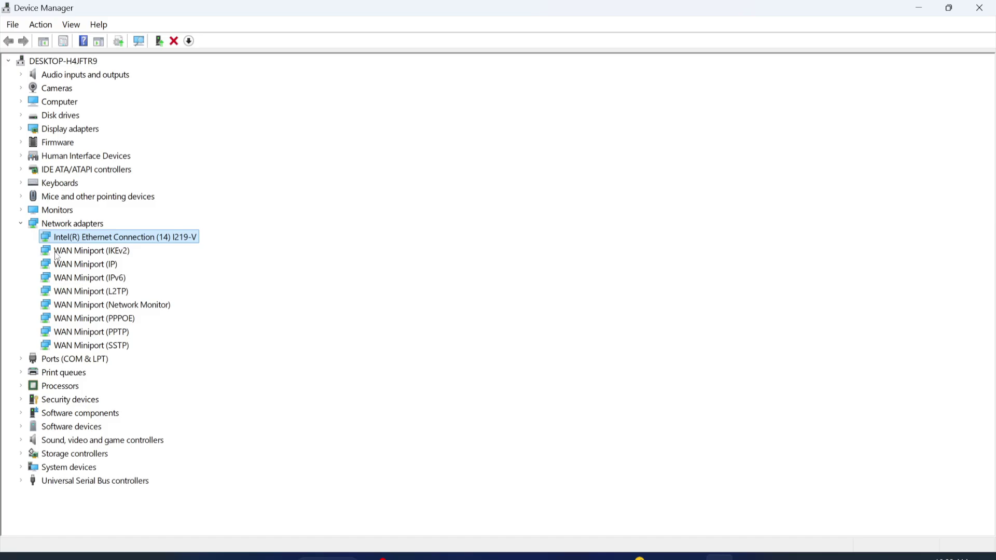
text(settings)
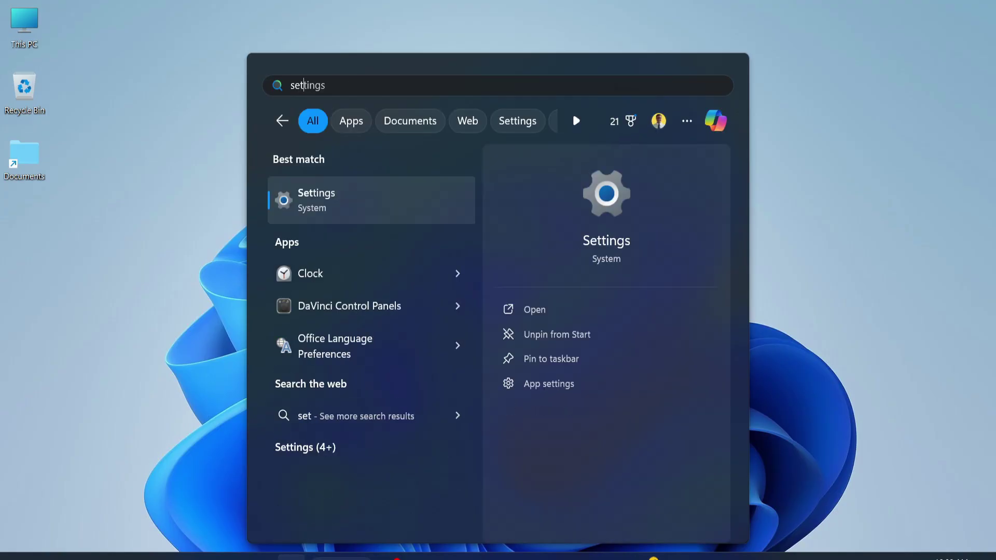
Step: Open the Settings app from the Windows Search results
click(371, 211)
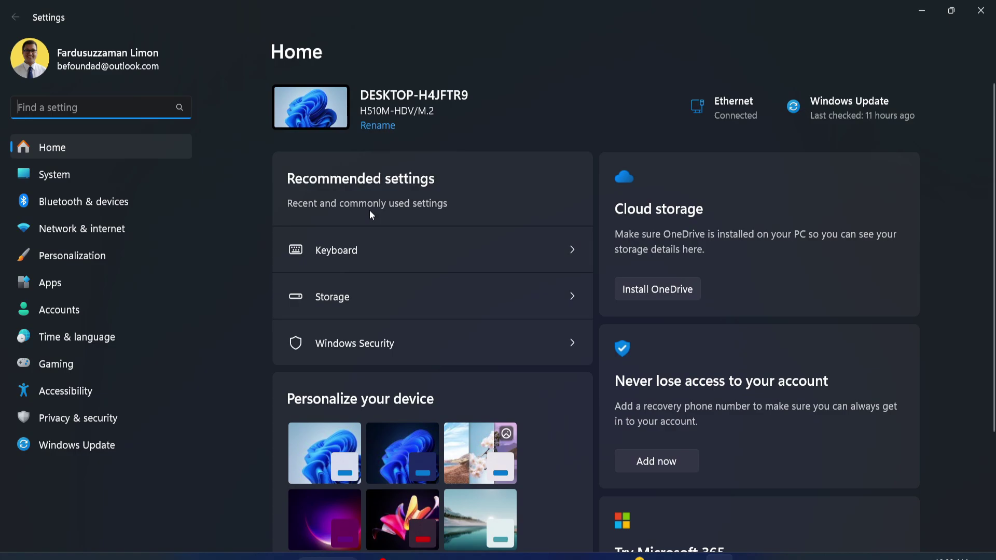
Step: Run the Network and Internet troubleshooter from System > Troubleshoot > Other troubleshooters
click(41, 176)
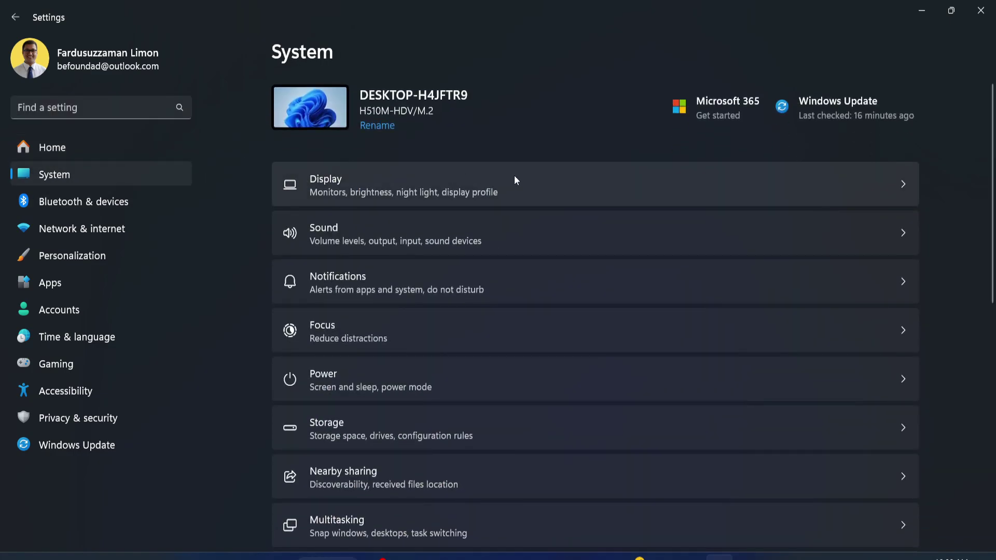
scroll(574, 416, down, 5)
scroll(574, 416, down, 5)
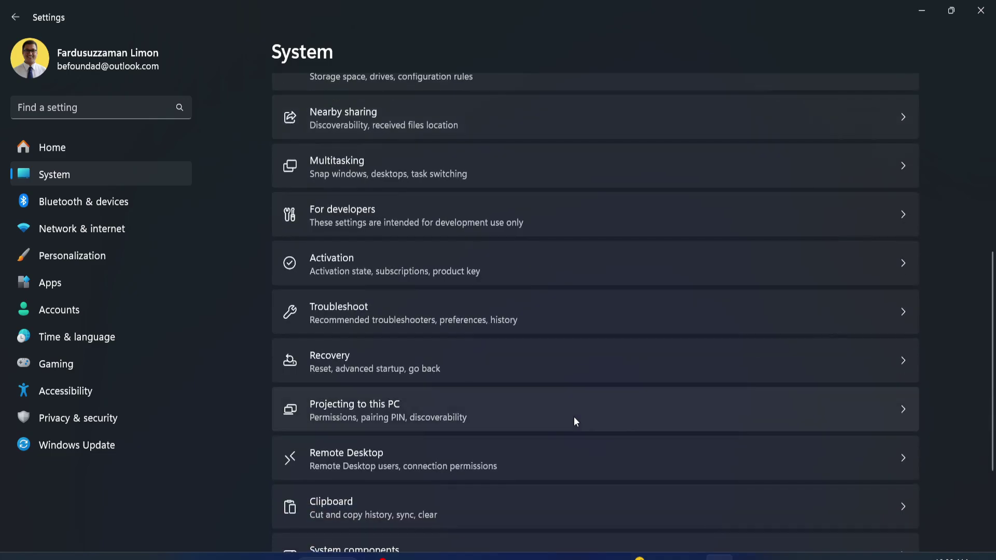
click(445, 307)
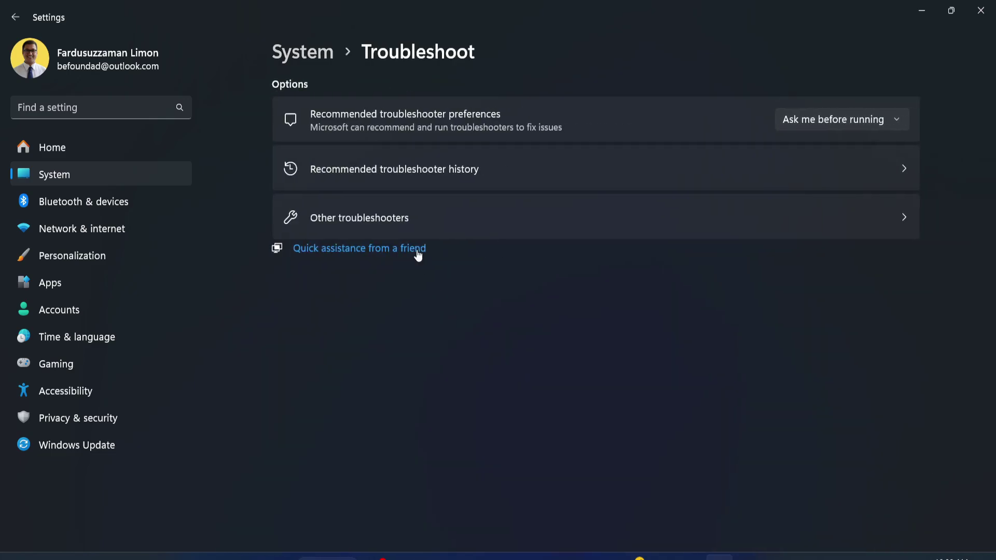
click(398, 215)
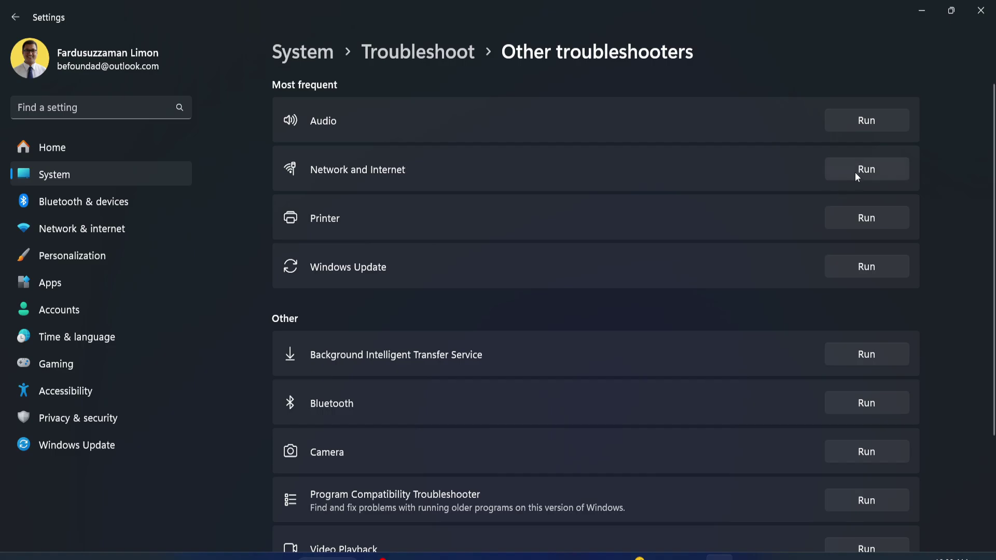
click(855, 171)
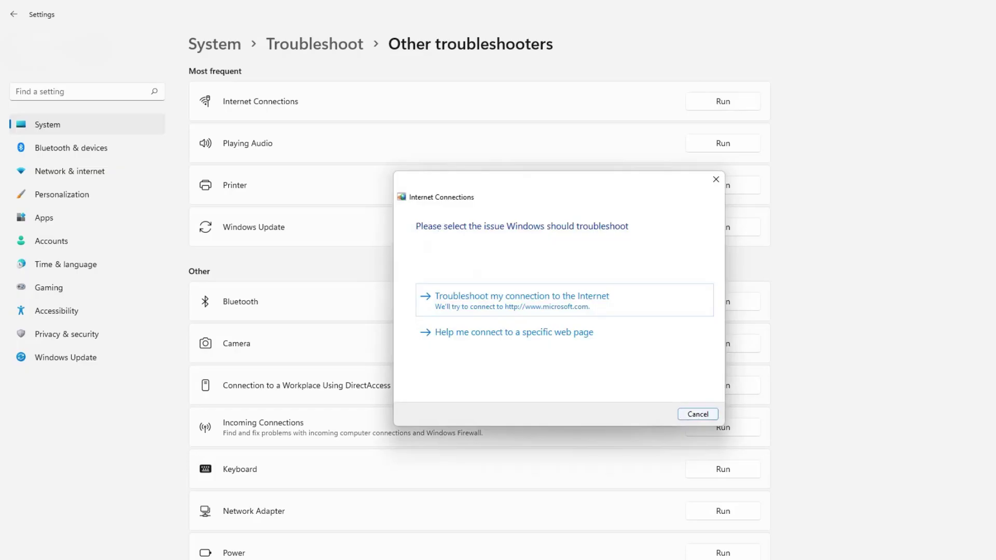
key(Return)
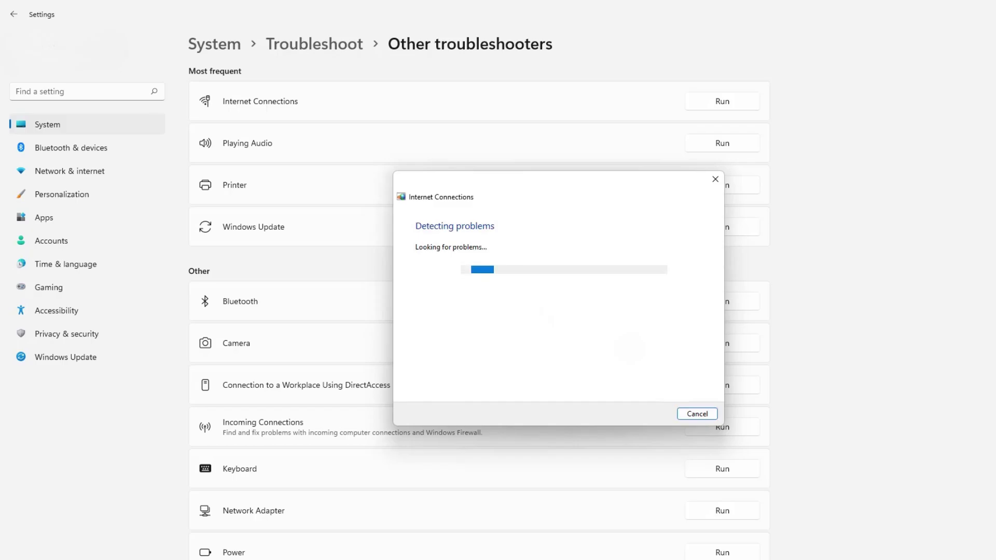
text(dev)
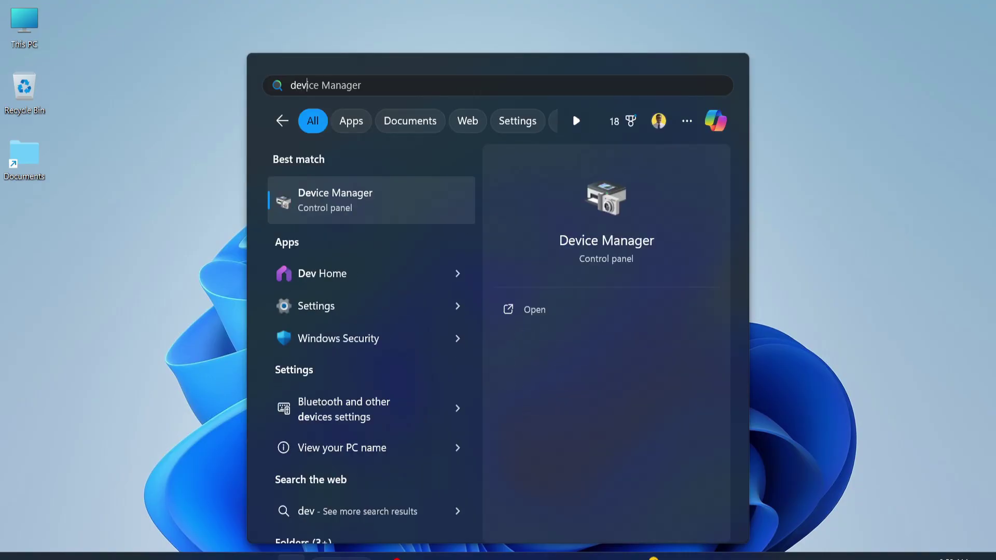
text(ice)
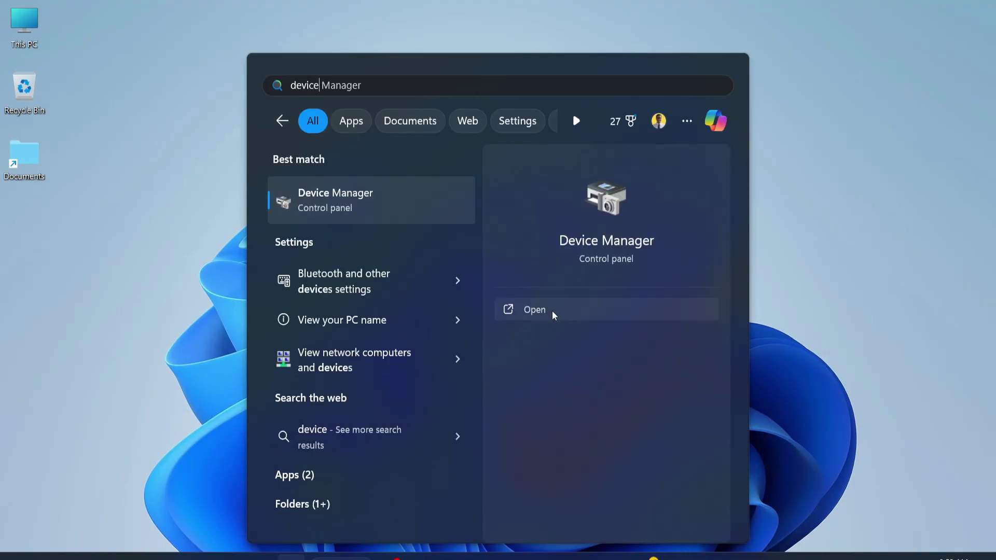
Step: Reopen Device Manager maximized and select Intel(R) Ethernet Connection (14) I219-V under Network adapters
click(553, 312)
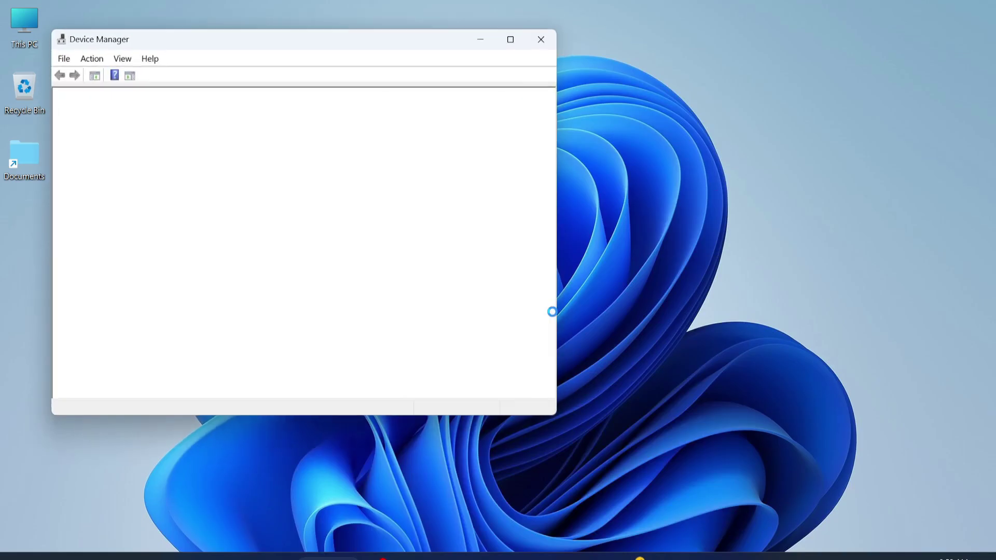
click(510, 39)
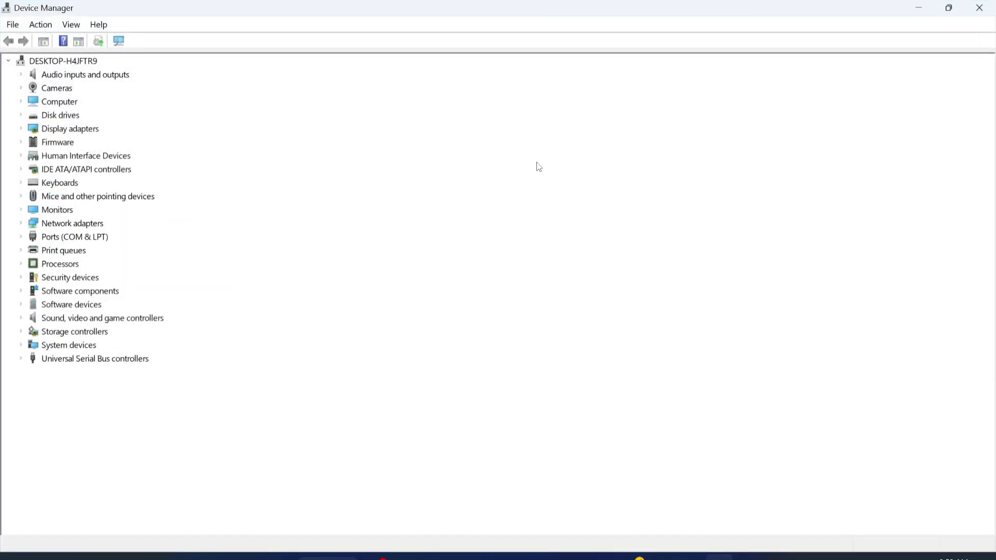
click(20, 224)
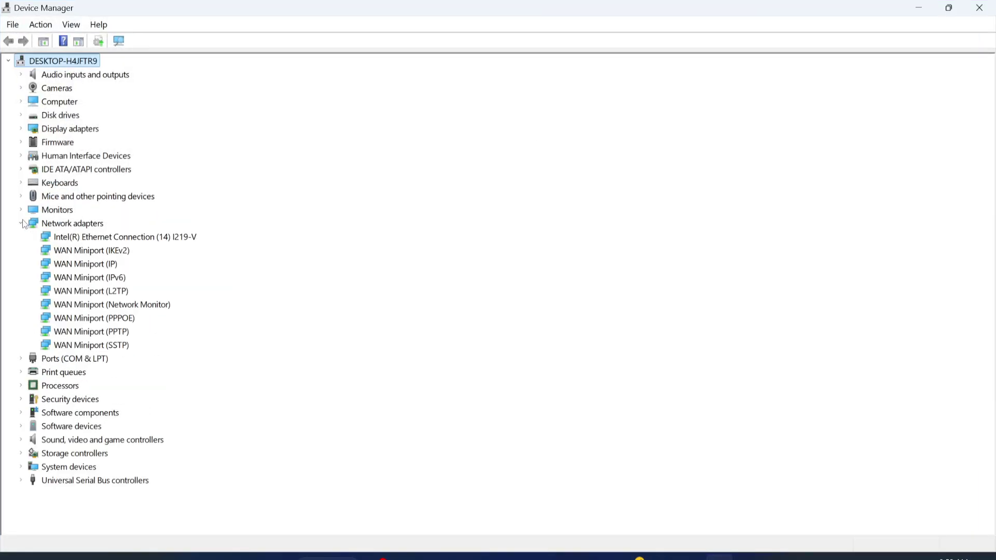
click(58, 241)
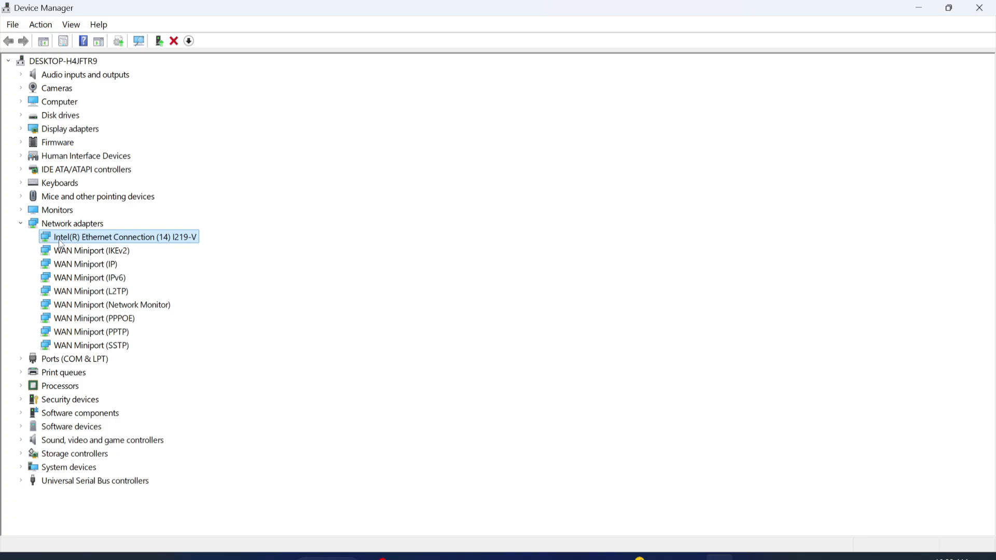
Step: Search automatically for an Intel Ethernet driver update, dismiss the result, and close Device Manager
right_click(59, 242)
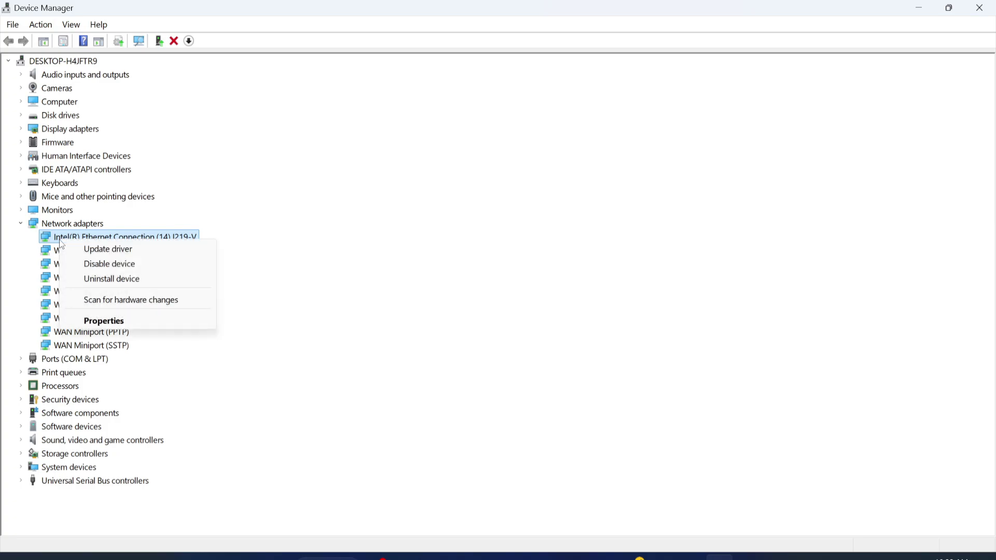
click(109, 257)
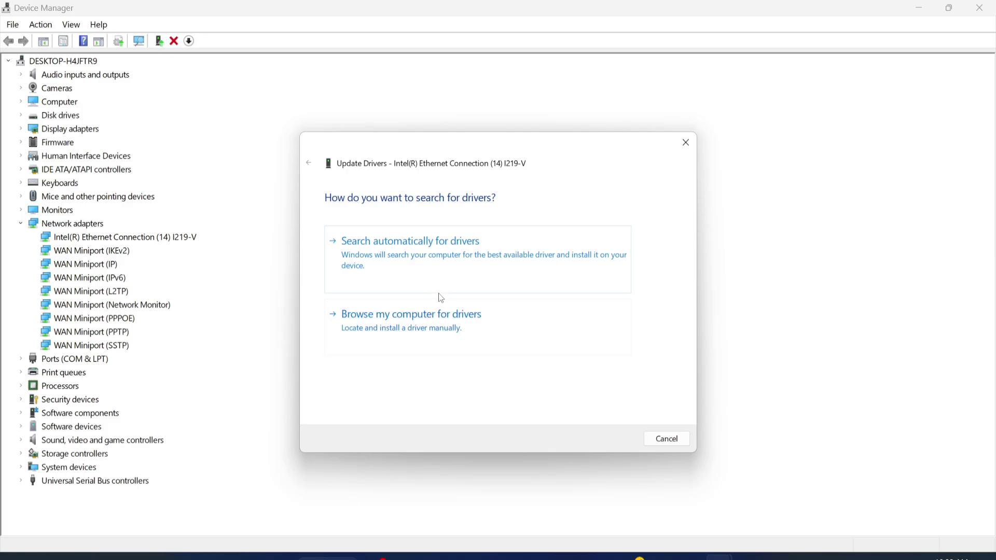
click(427, 272)
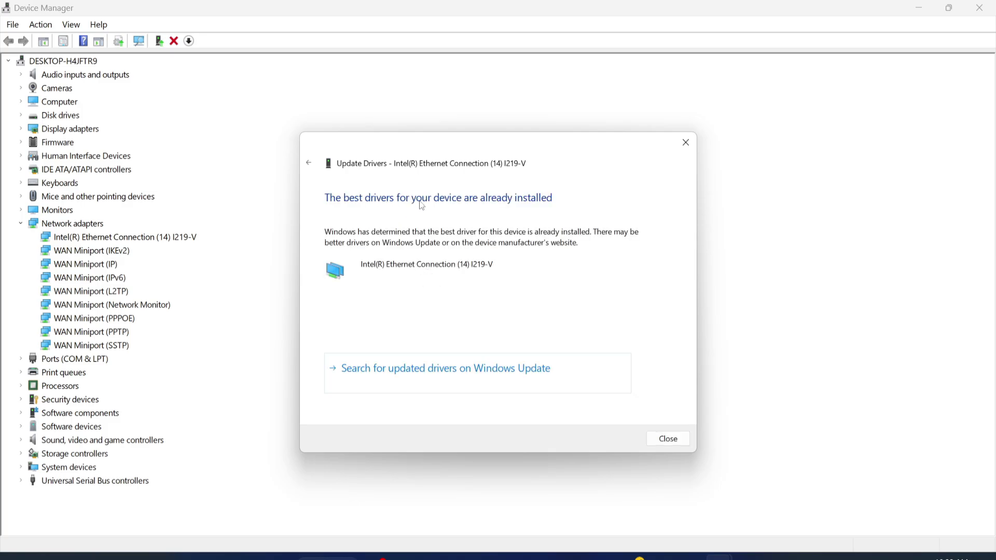
click(671, 445)
click(979, 7)
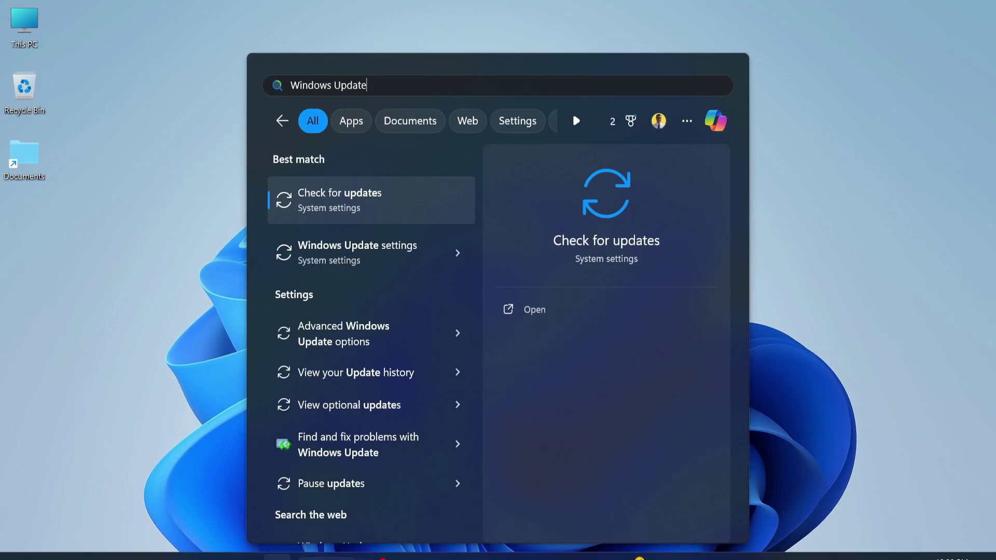
Step: Check for updates on the Windows Update page, then bring up the Command Prompt result's menu
click(370, 196)
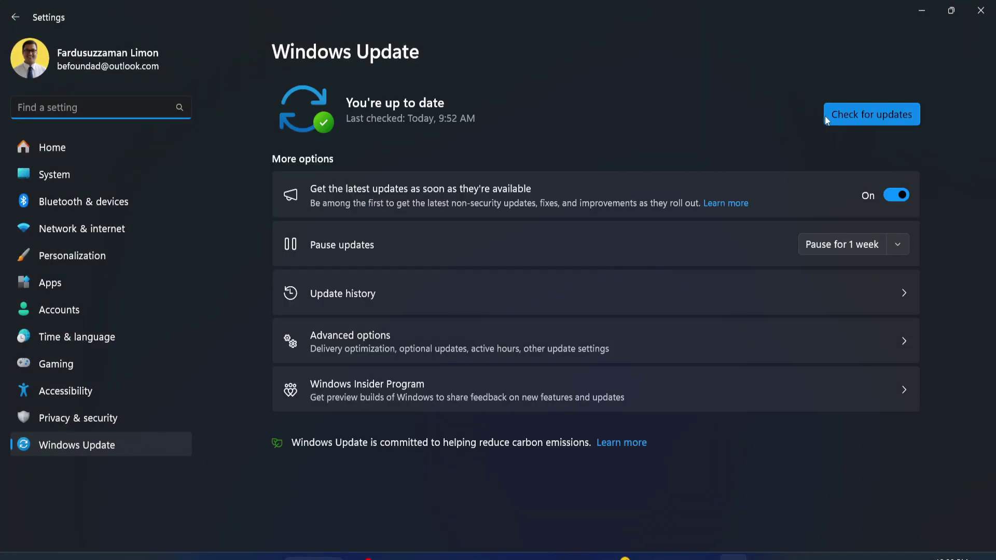
click(872, 114)
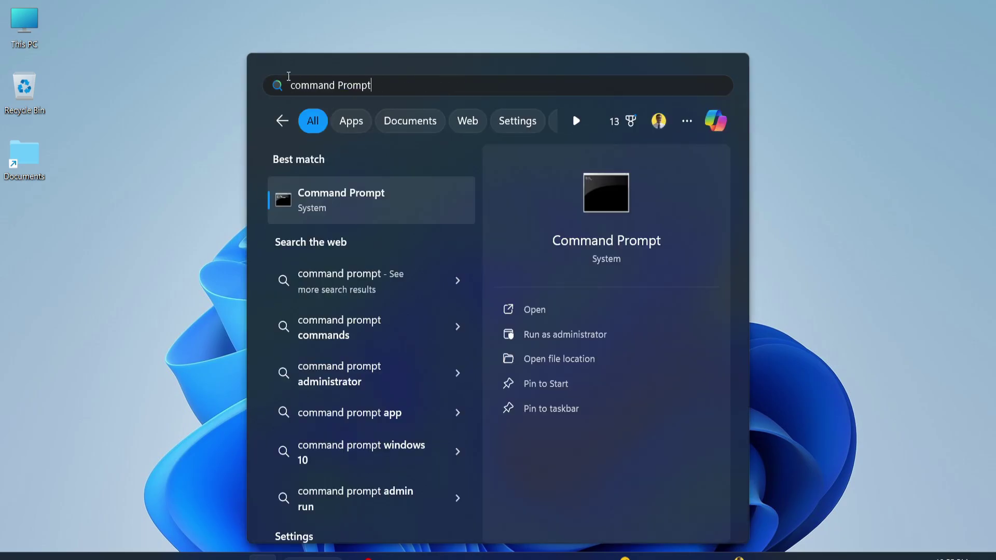
right_click(358, 209)
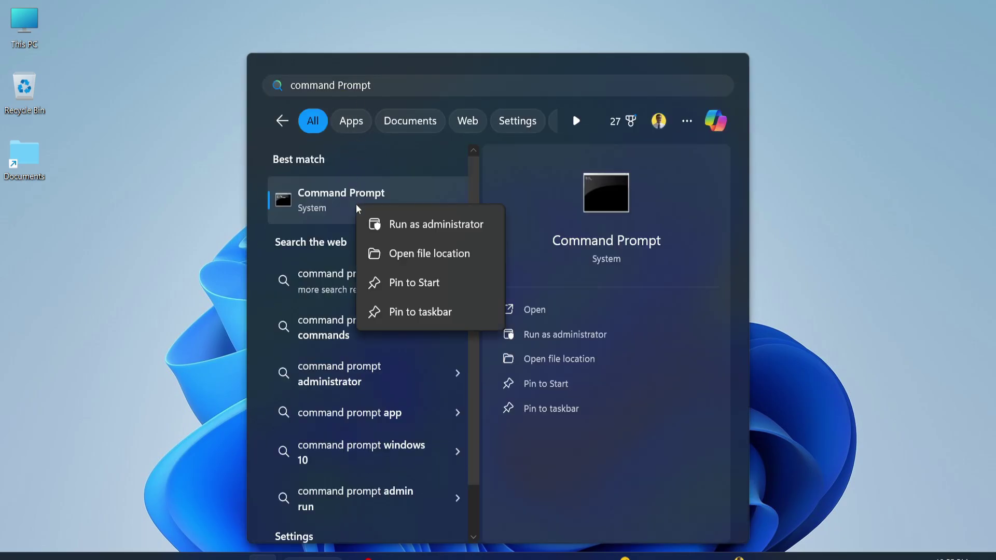
Step: Launch a maximized administrator Command Prompt and run ipconfig /release copied from the document
click(402, 224)
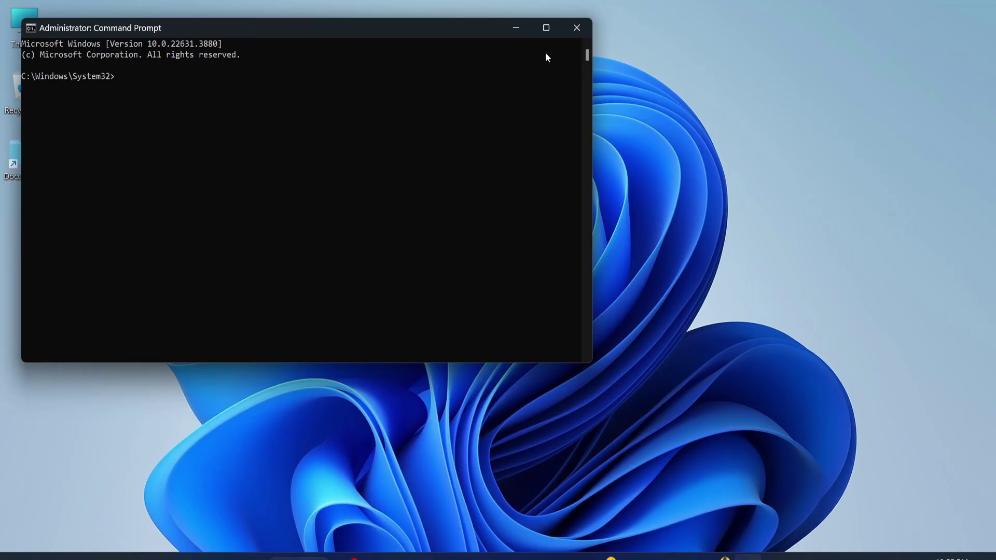
click(565, 27)
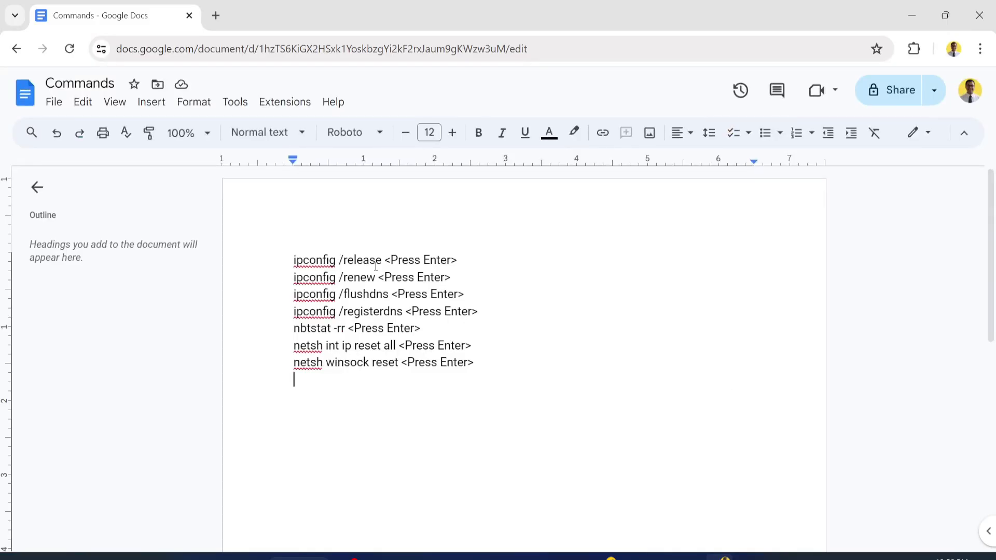
drag(382, 260, 282, 257)
key(ctrl+c)
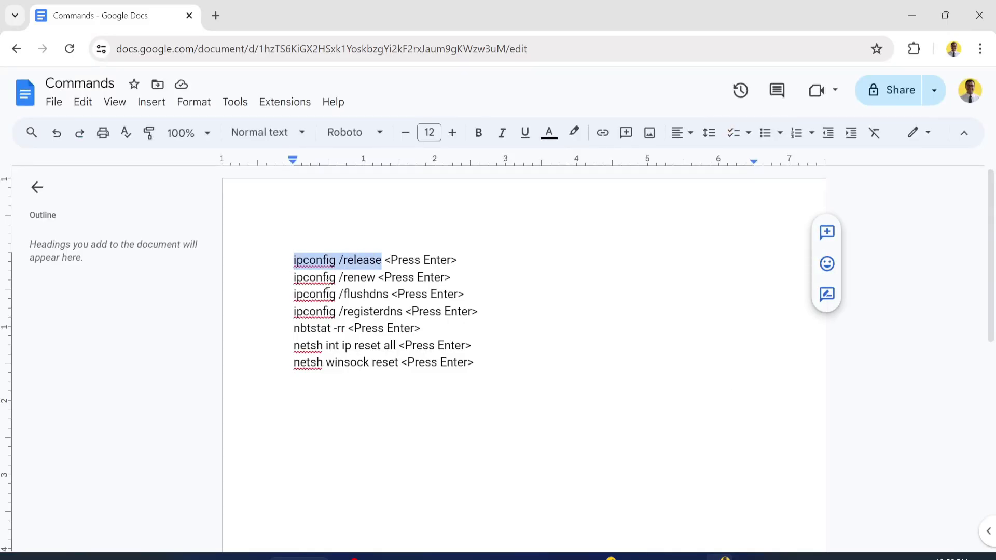
click(913, 15)
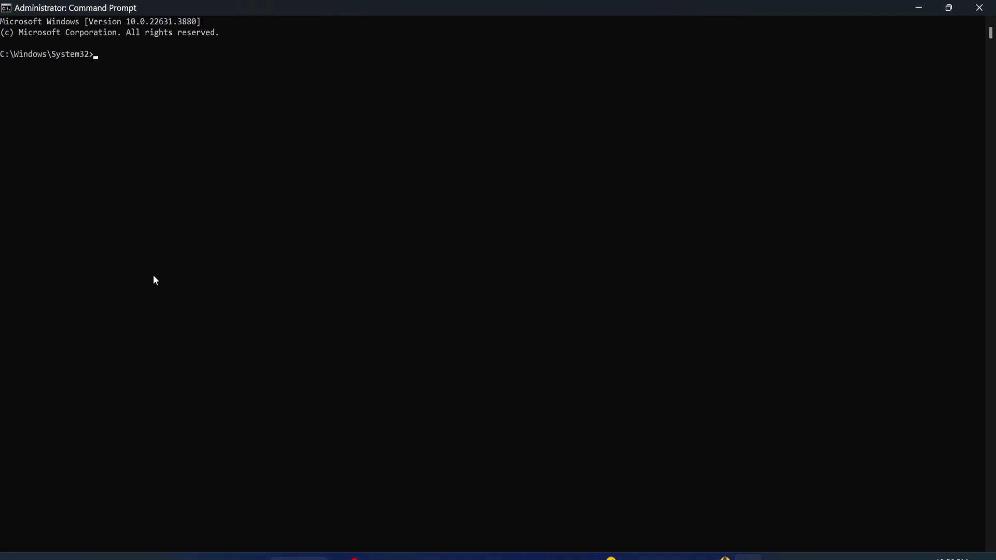
key(ctrl+v)
key(Return)
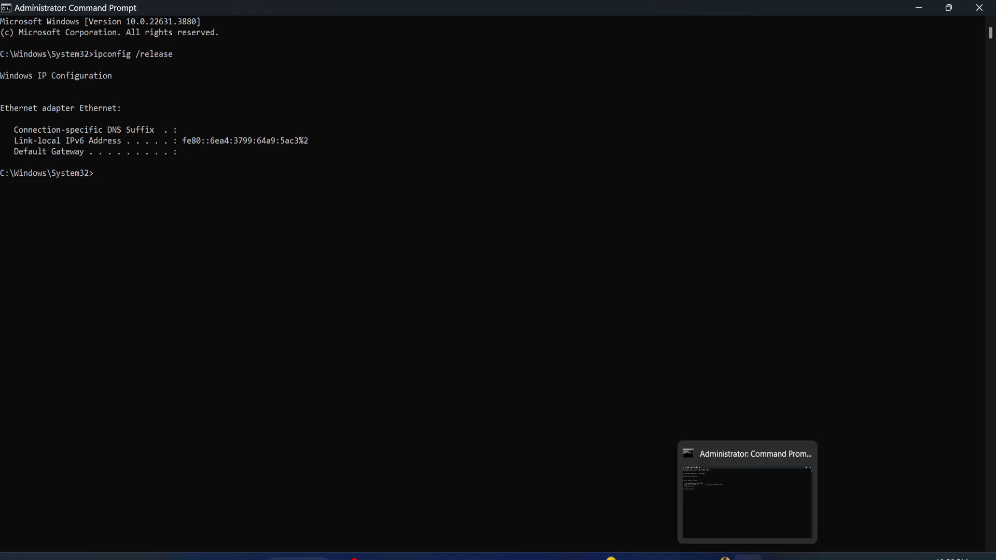
Step: Copy ipconfig /renew from the Commands document and run it in Command Prompt
click(724, 557)
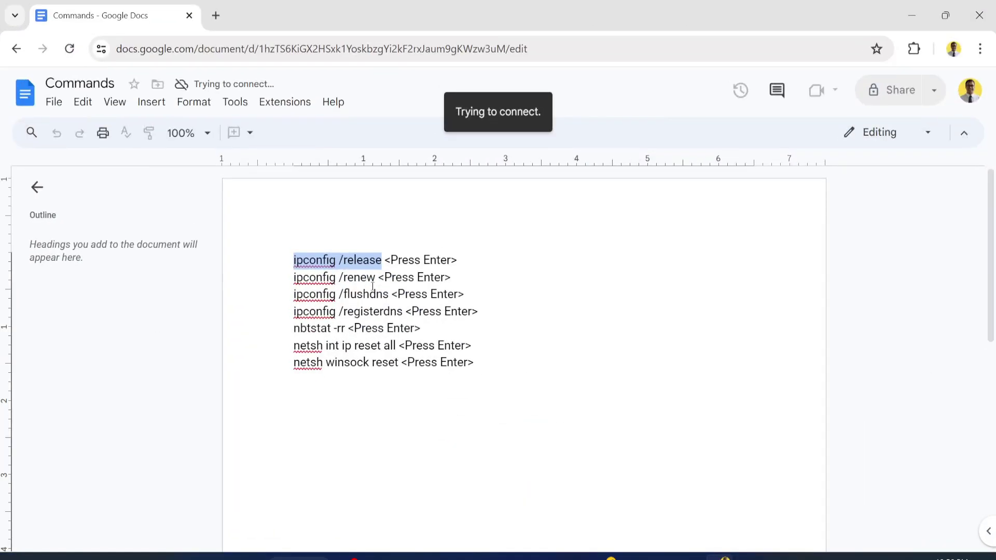
drag(376, 278, 266, 278)
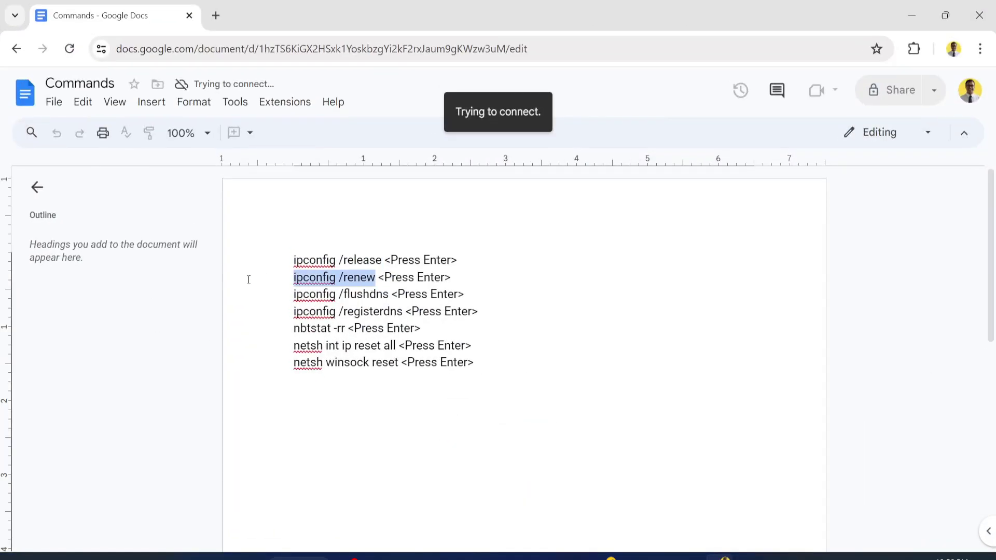
click(912, 17)
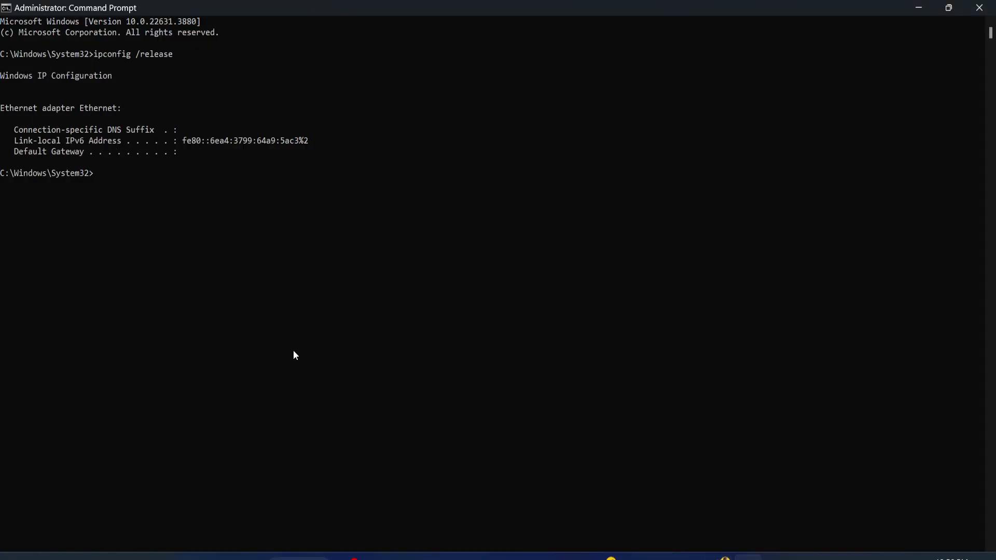
text(ipconfig /renew)
key(Return)
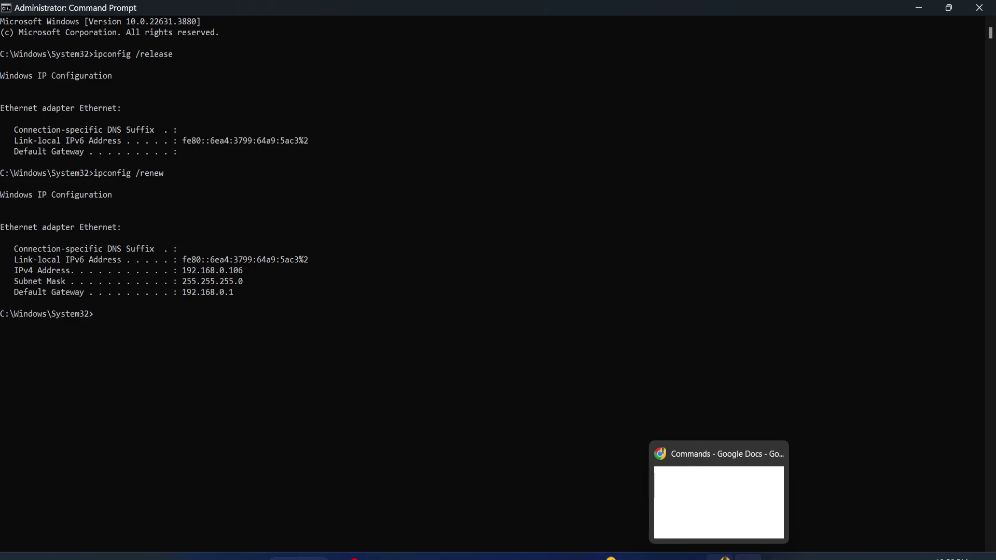
Step: Copy ipconfig /flushdns from the Commands document and run it to clear the DNS cache
click(723, 557)
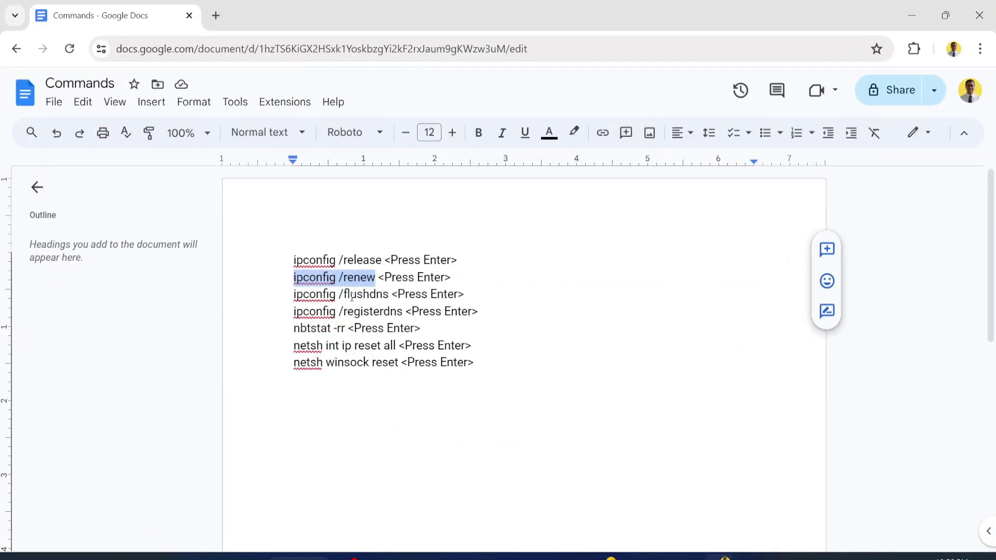
drag(387, 295, 265, 298)
key(ctrl+c)
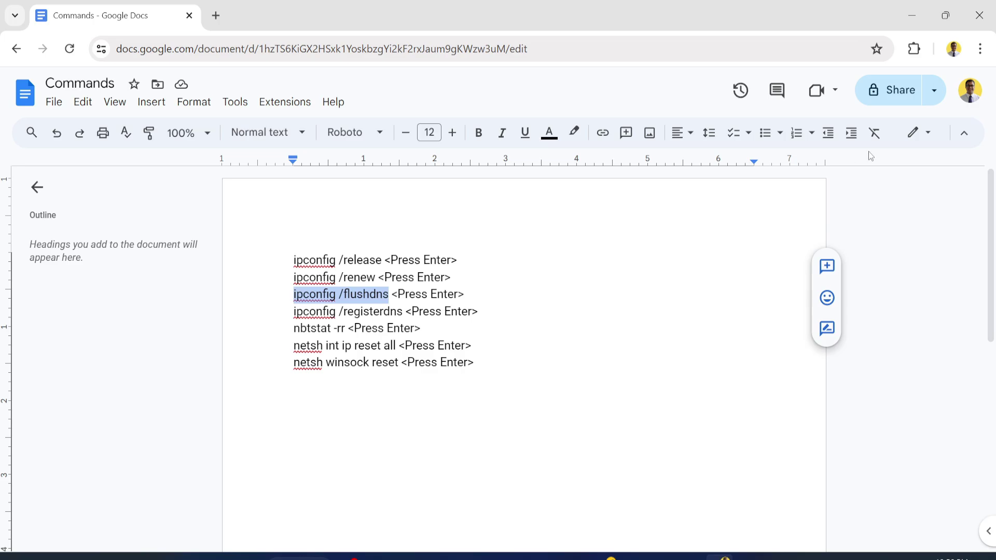
click(911, 15)
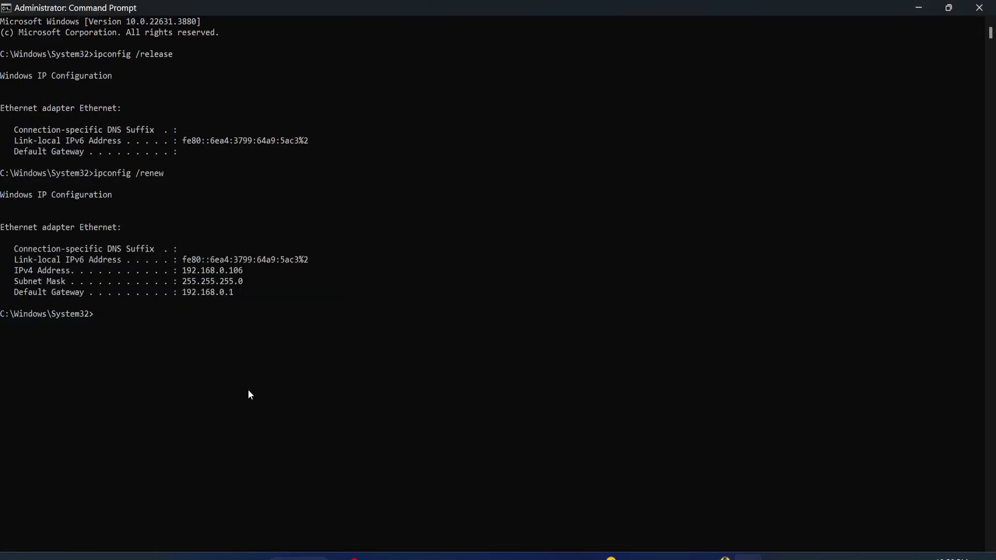
key(ctrl+v)
key(Return)
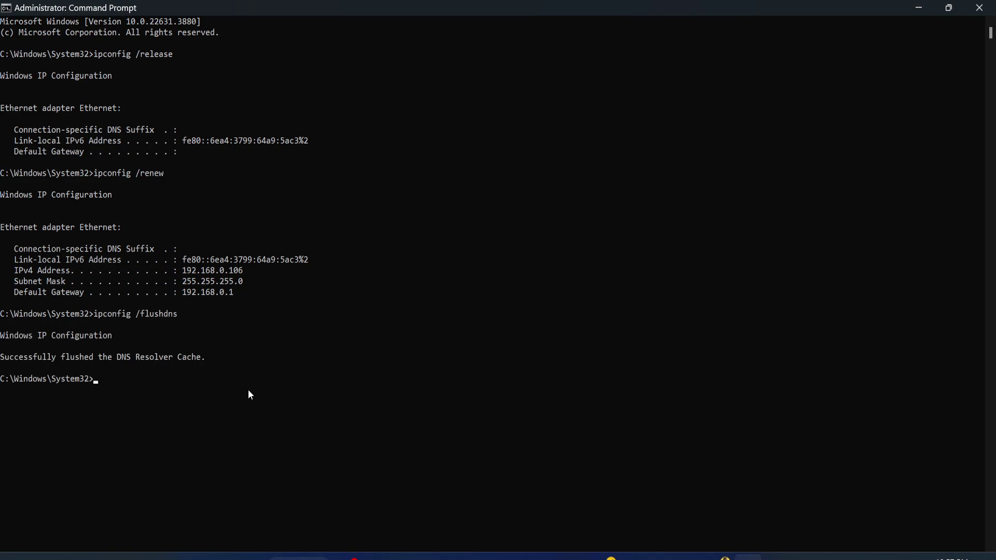
mouse_move(723, 557)
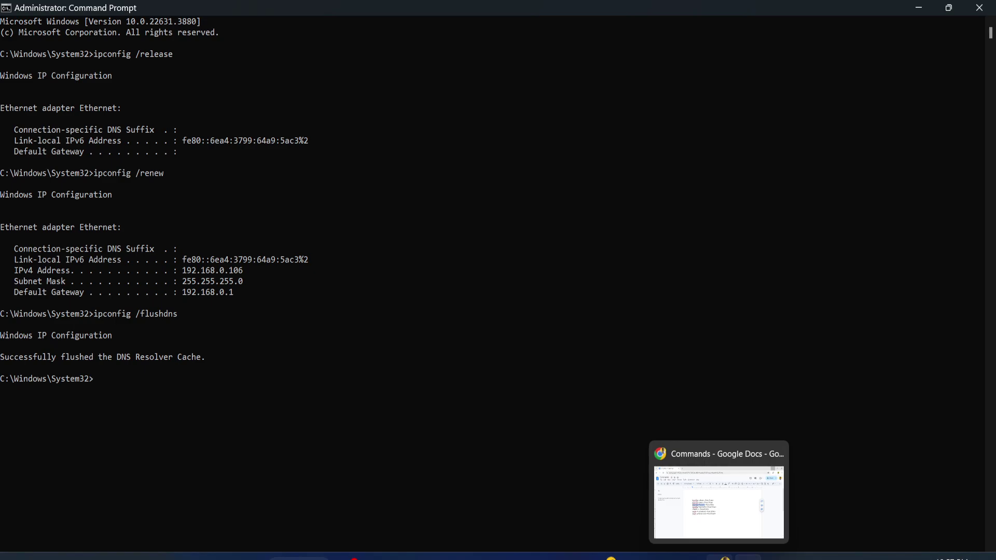
Step: Copy ipconfig /registerdns from the command list and run it
click(720, 503)
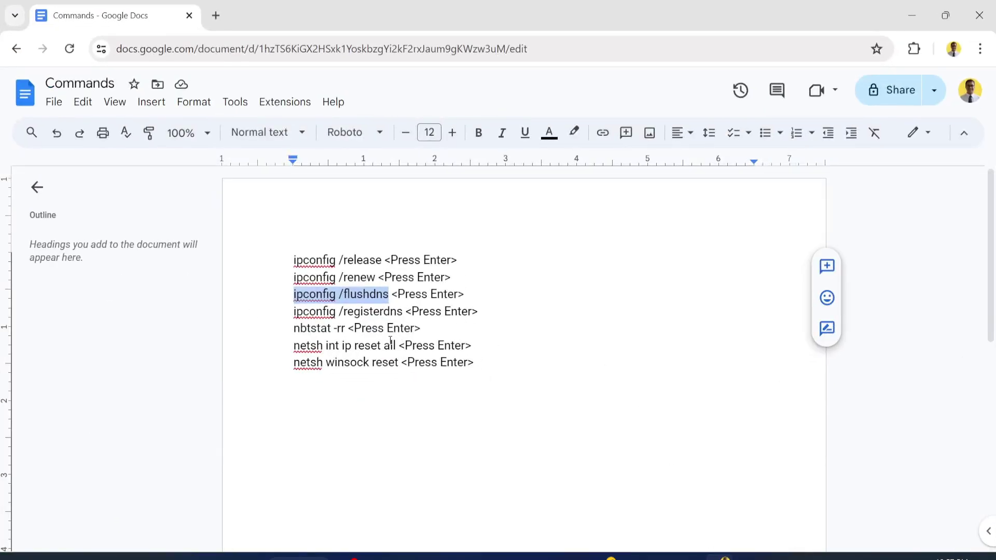
drag(403, 310, 244, 316)
key(ctrl+c)
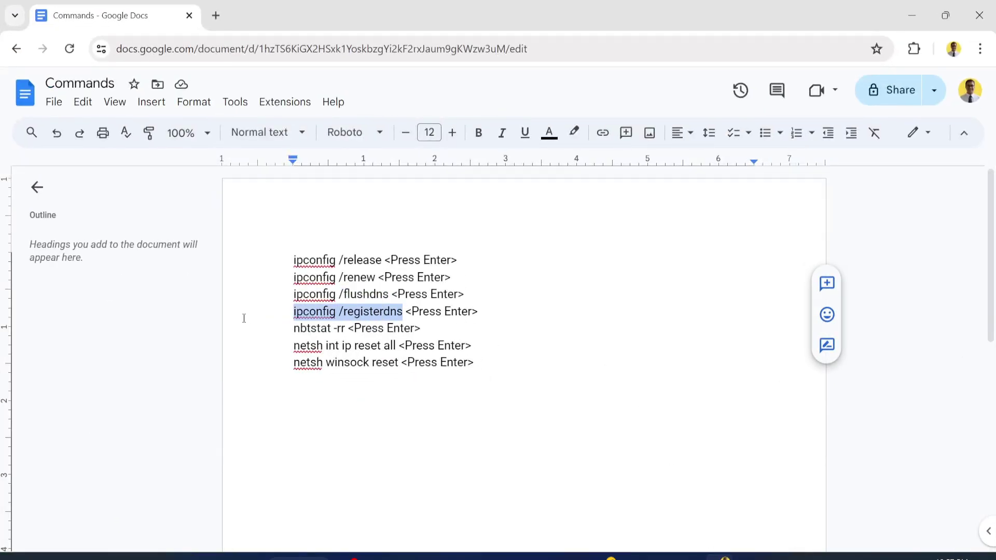
click(911, 15)
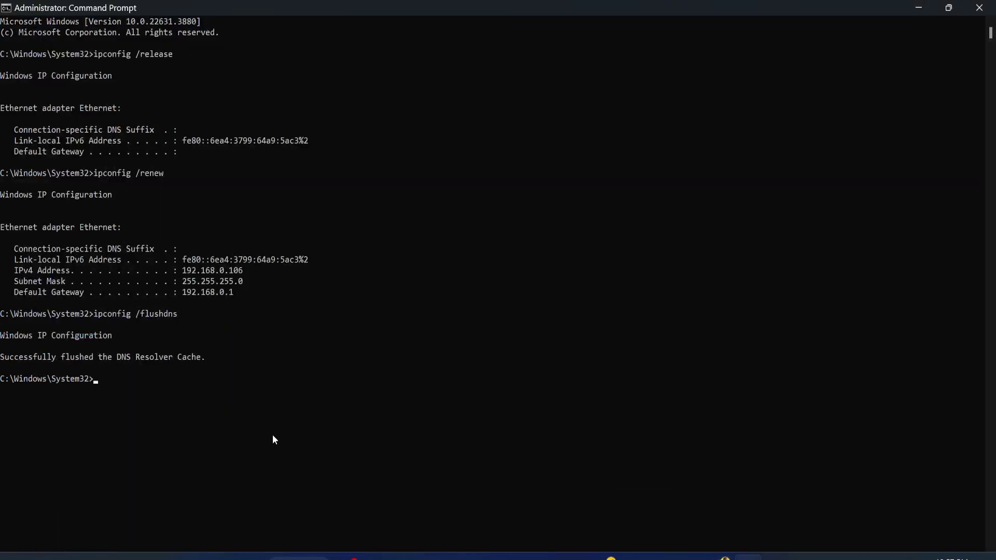
key(ctrl+v)
key(Return)
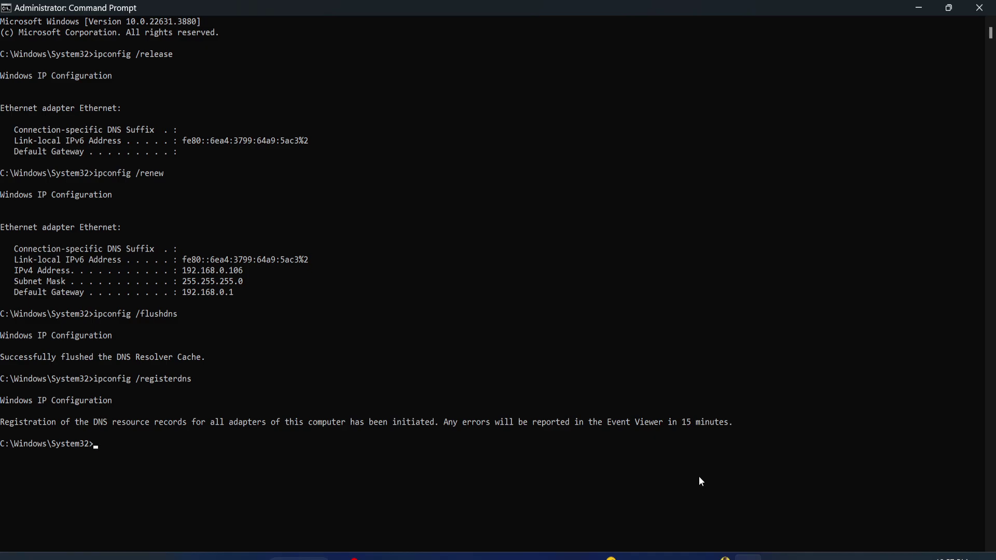
Step: Copy nbtstat -rr from the command list and run it to refresh NetBIOS names
mouse_move(725, 556)
click(703, 506)
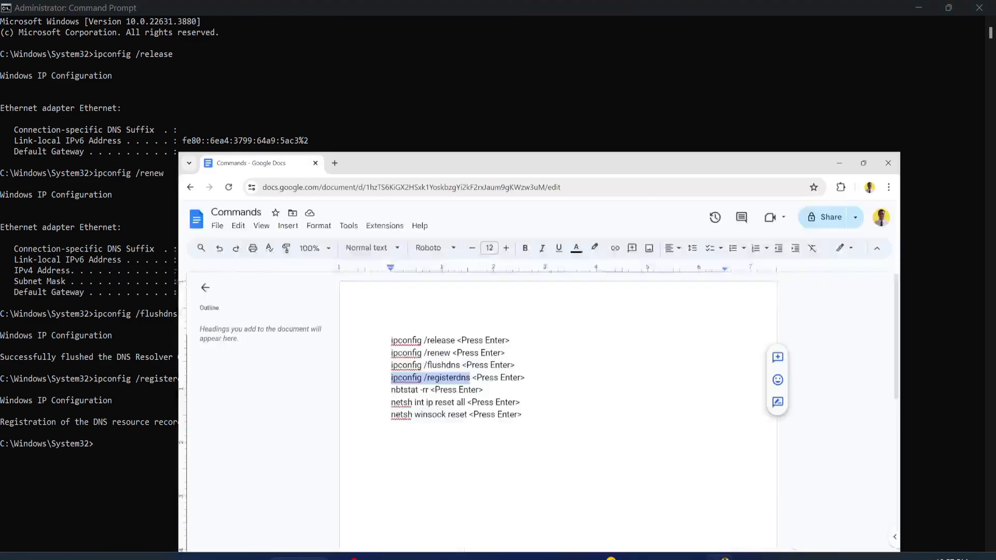
double_click(342, 329)
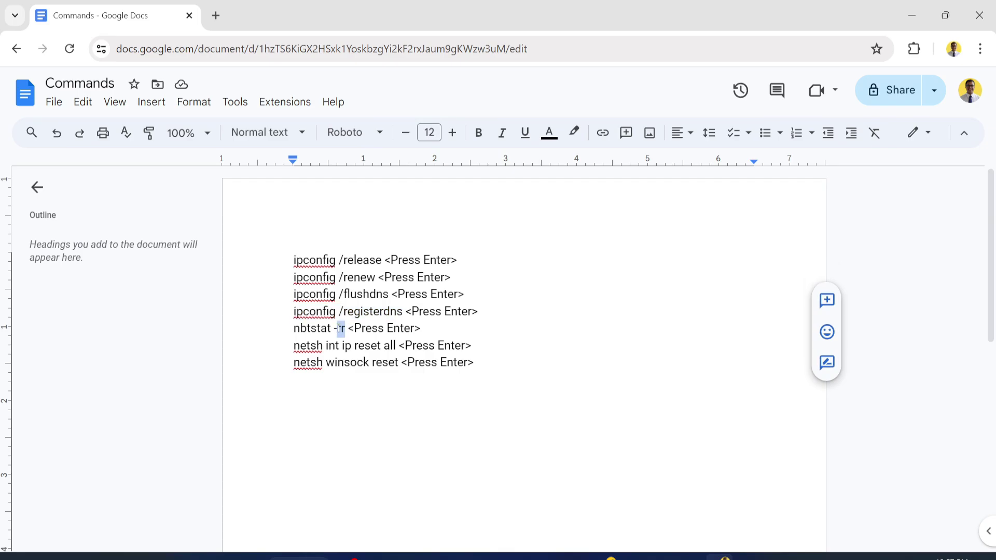
drag(340, 329, 266, 328)
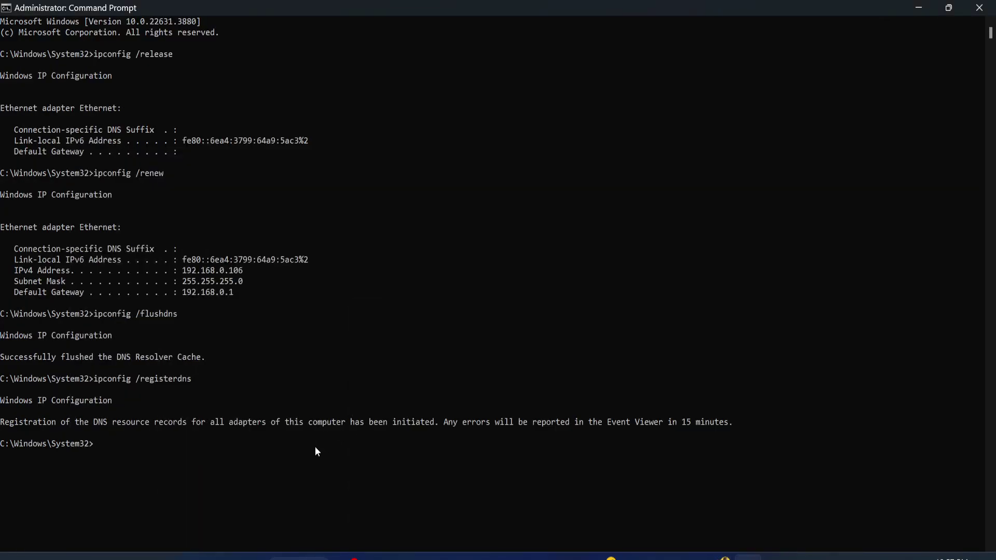
text(nbtstat -rr)
key(Return)
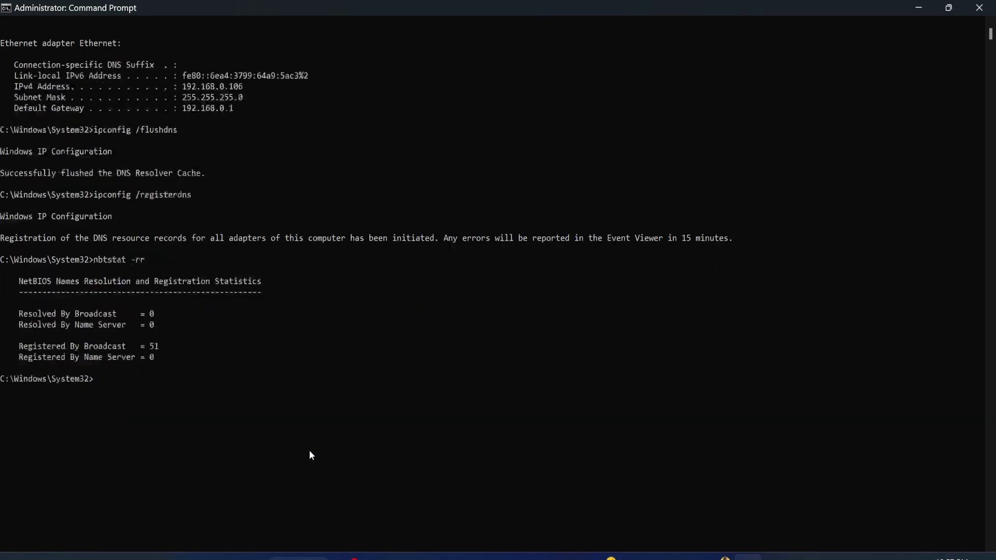
scroll(309, 454, down, 2)
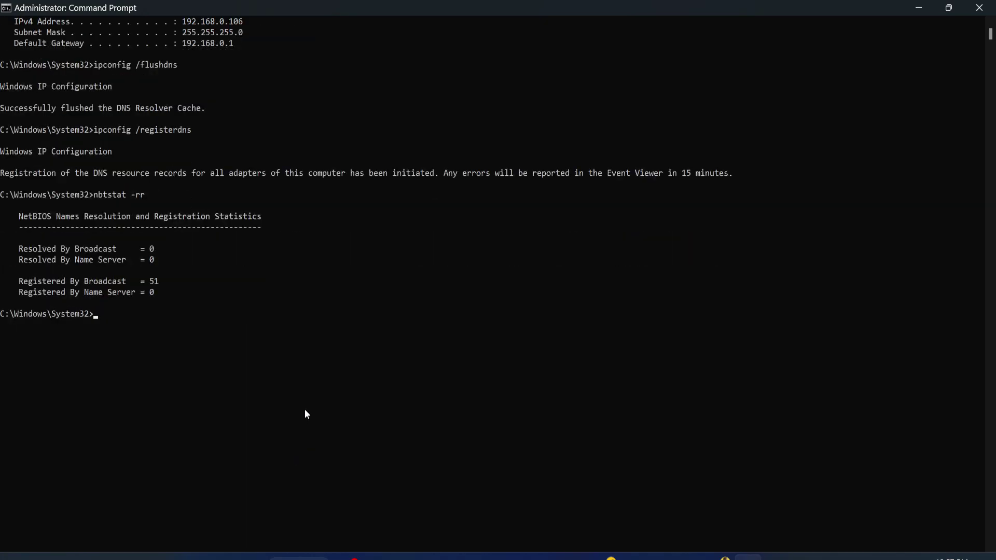
mouse_move(717, 557)
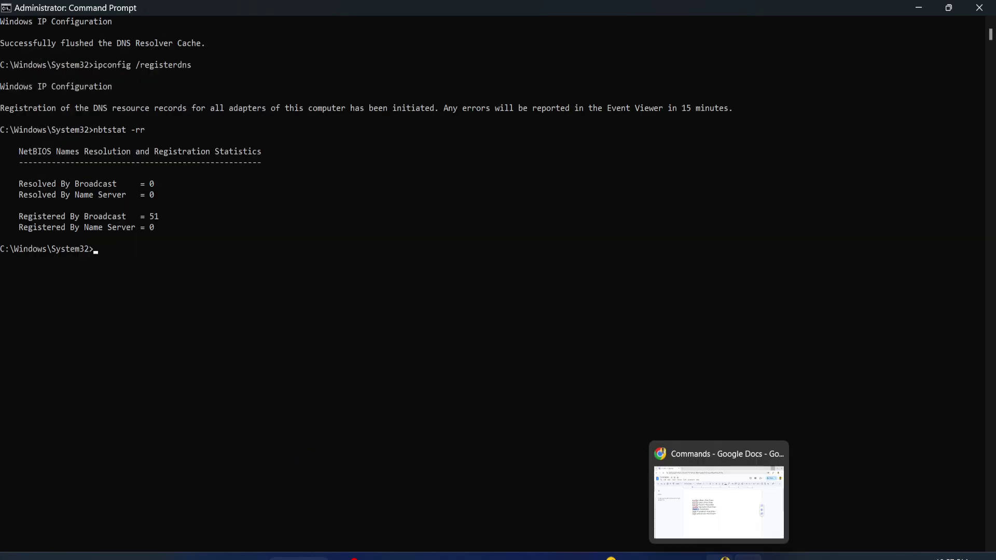
Step: Copy netsh int ip reset all from the document and run it
click(704, 504)
drag(294, 345, 398, 347)
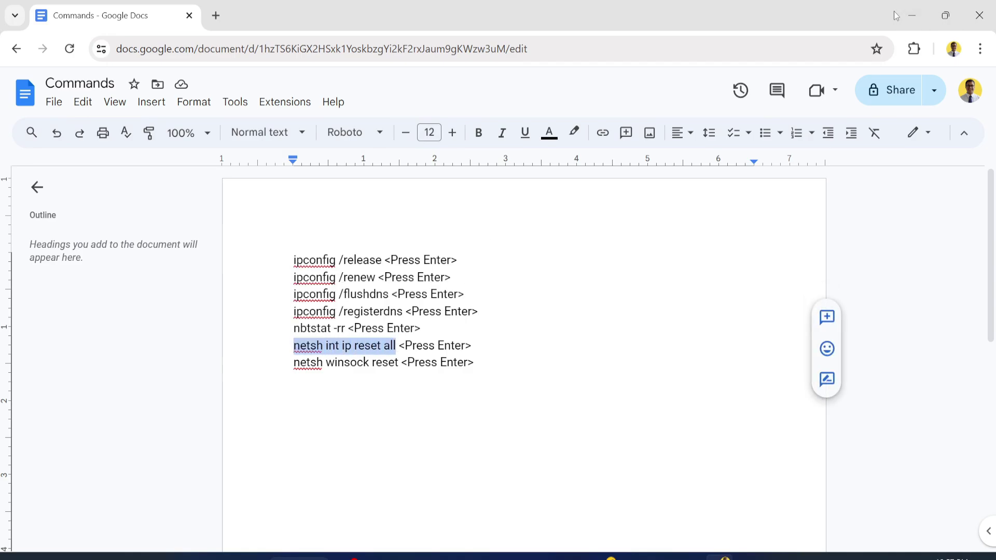
click(911, 14)
text(netsh int ip reset all)
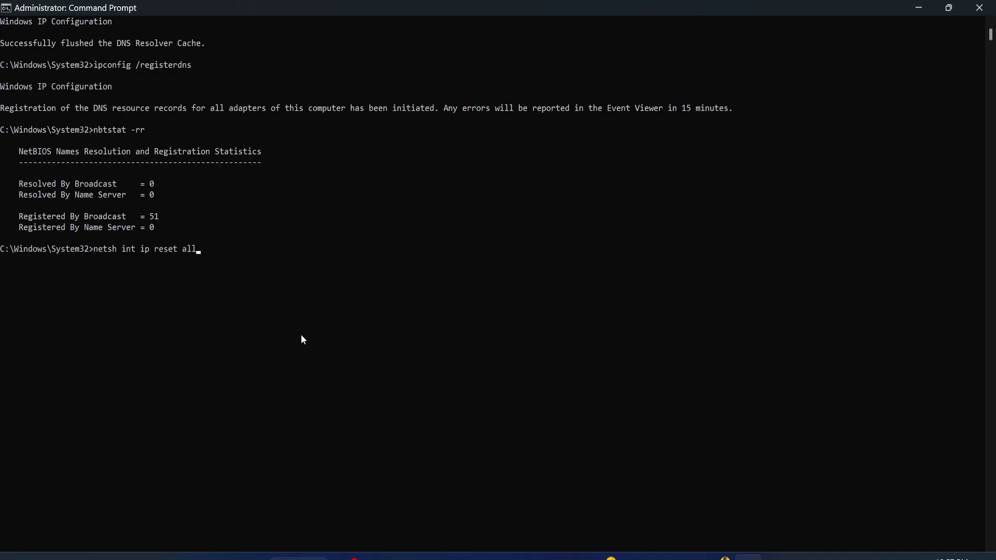
key(Return)
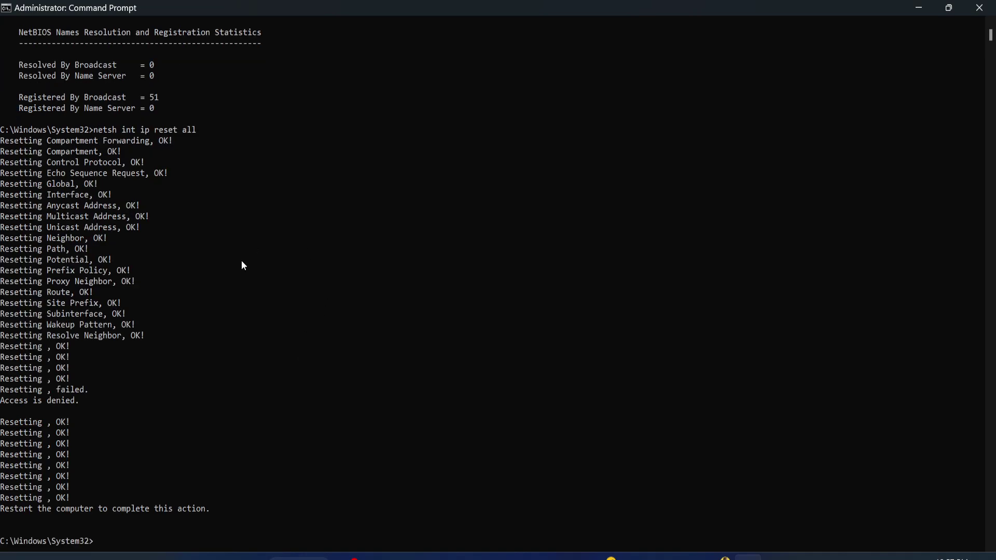
scroll(202, 313, down, 7)
scroll(206, 310, down, 2)
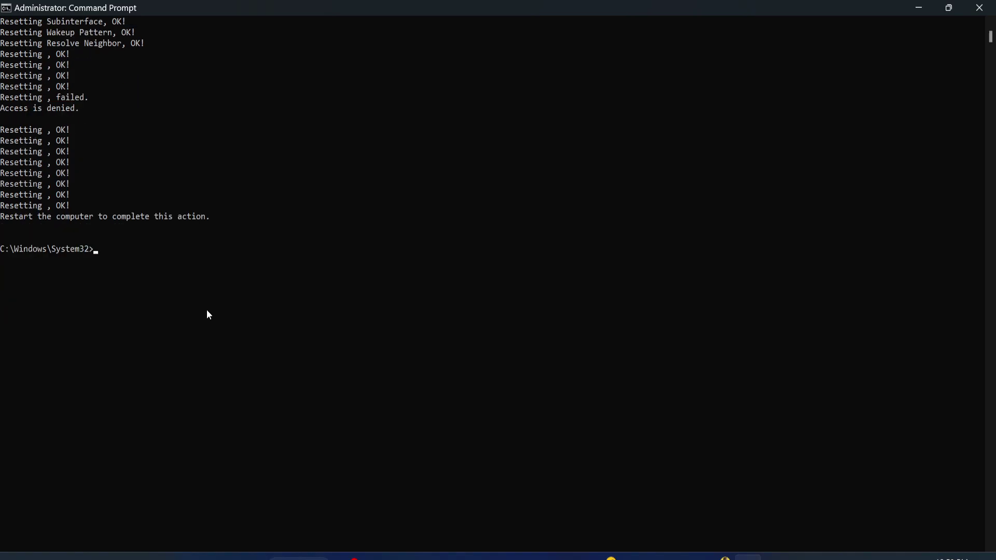
Step: Copy netsh winsock reset from the document and run it to reset the Winsock Catalog
click(724, 556)
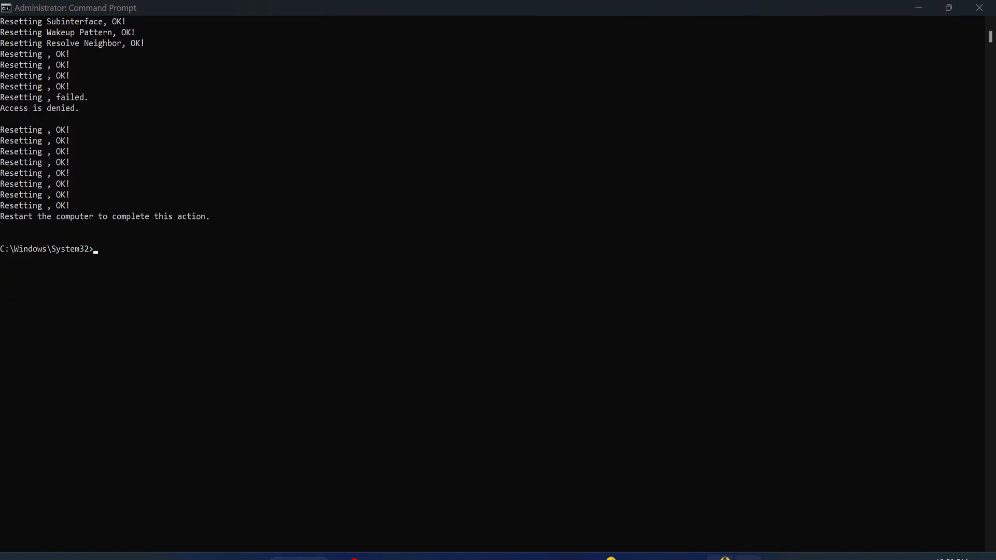
drag(272, 363, 400, 365)
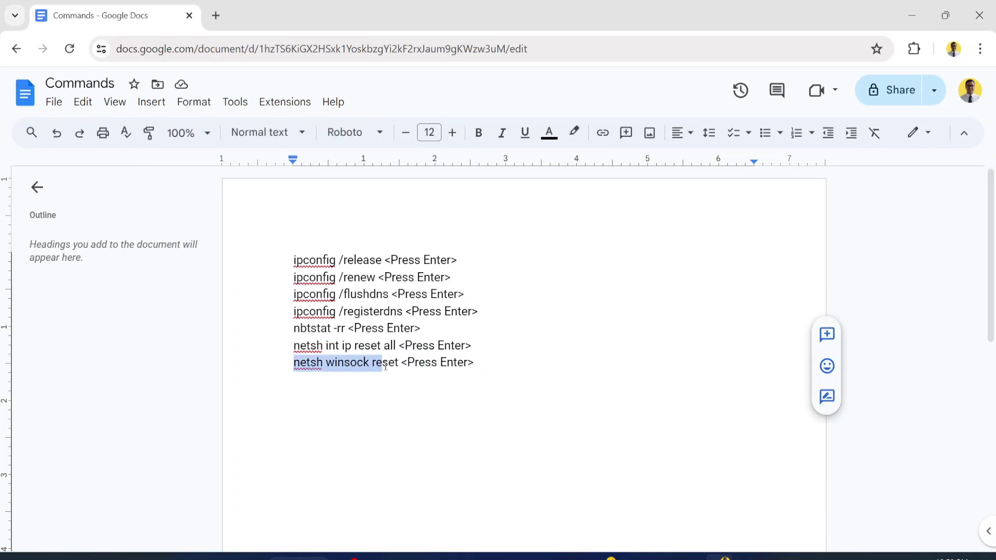
click(912, 14)
text(netsh winsock reset)
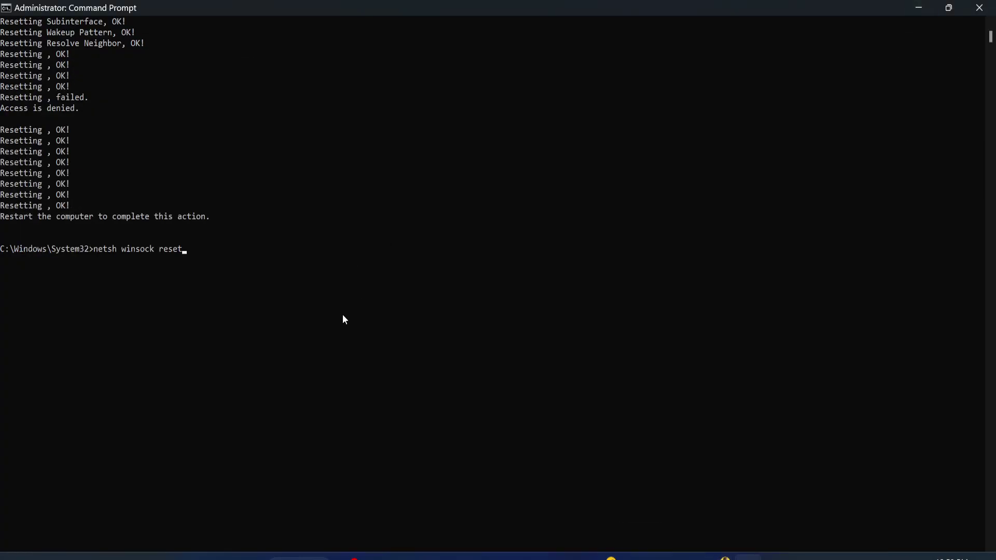
key(Return)
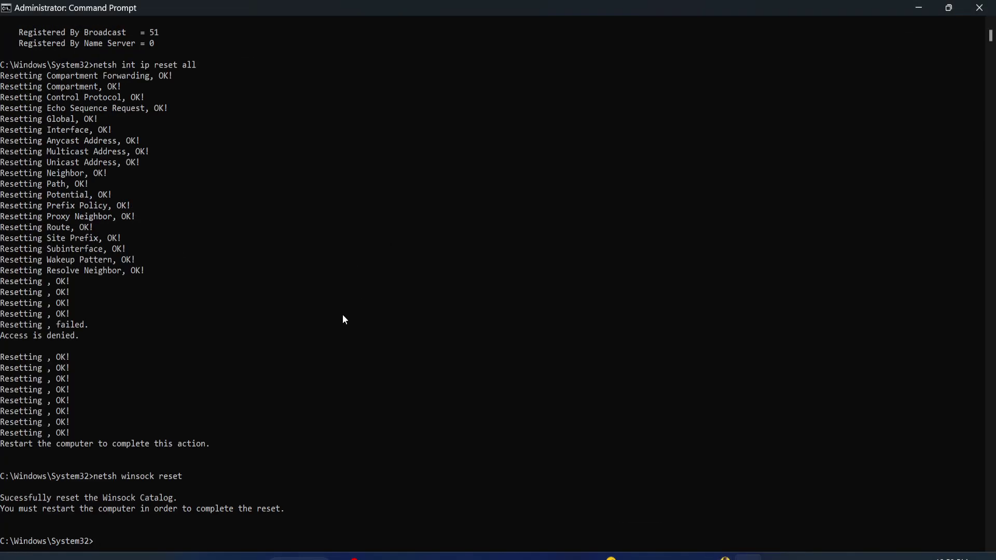
scroll(327, 363, down, 2)
scroll(241, 375, down, 3)
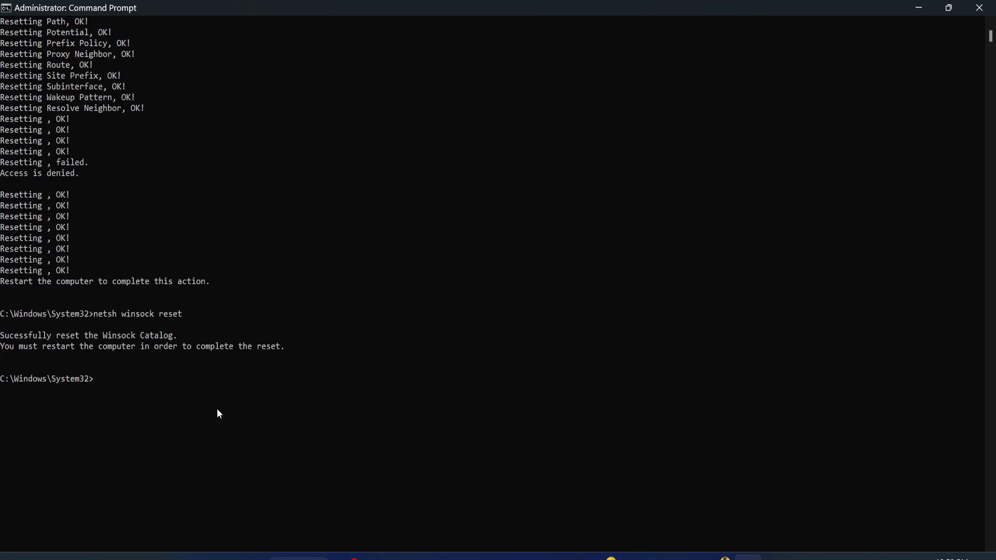